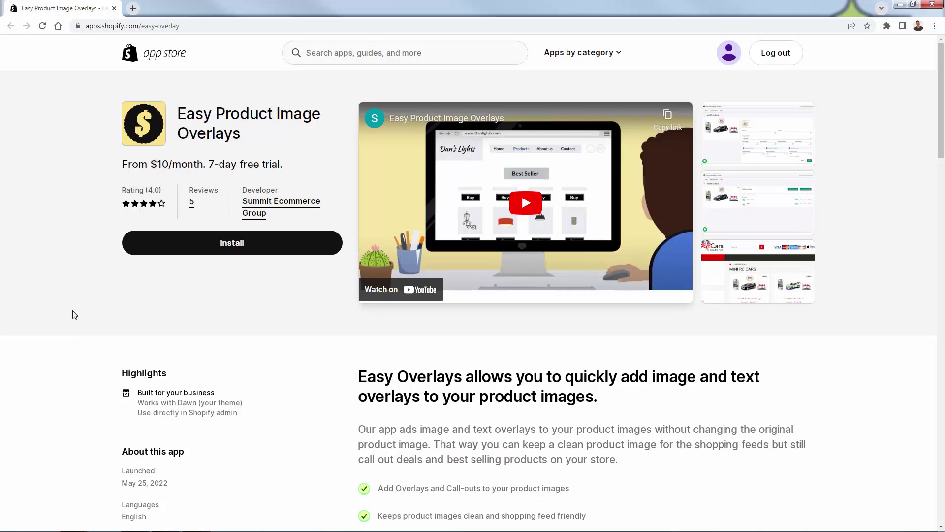
{"action": "left_click", "coordinate": [737, 147]}
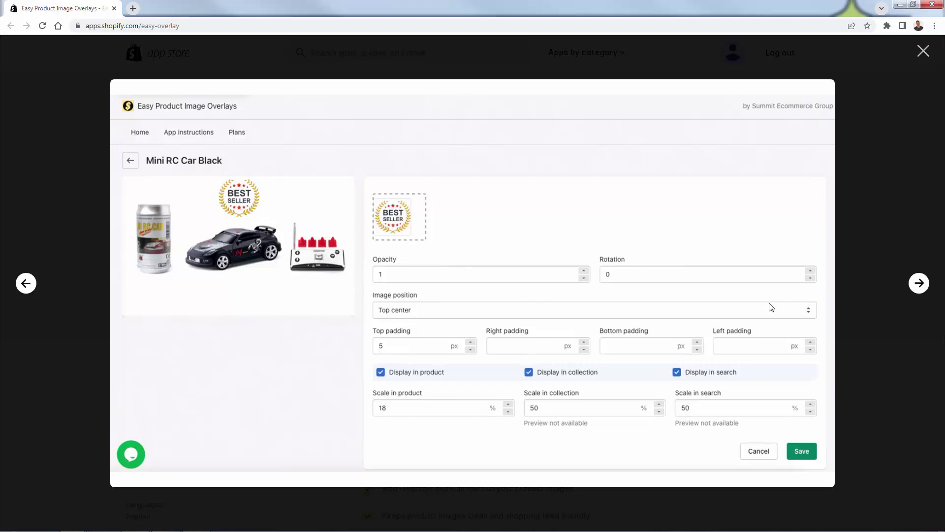
{"action": "left_click", "coordinate": [919, 283]}
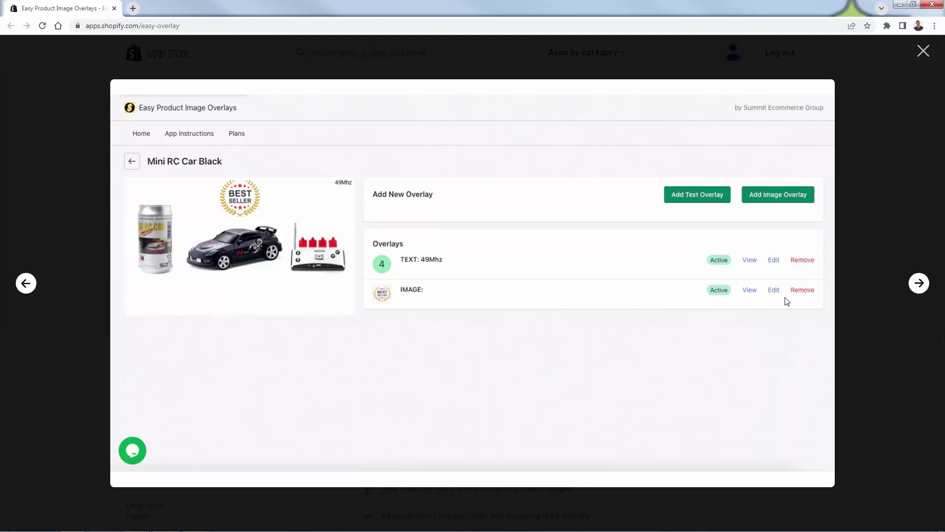
{"action": "left_click", "coordinate": [918, 284]}
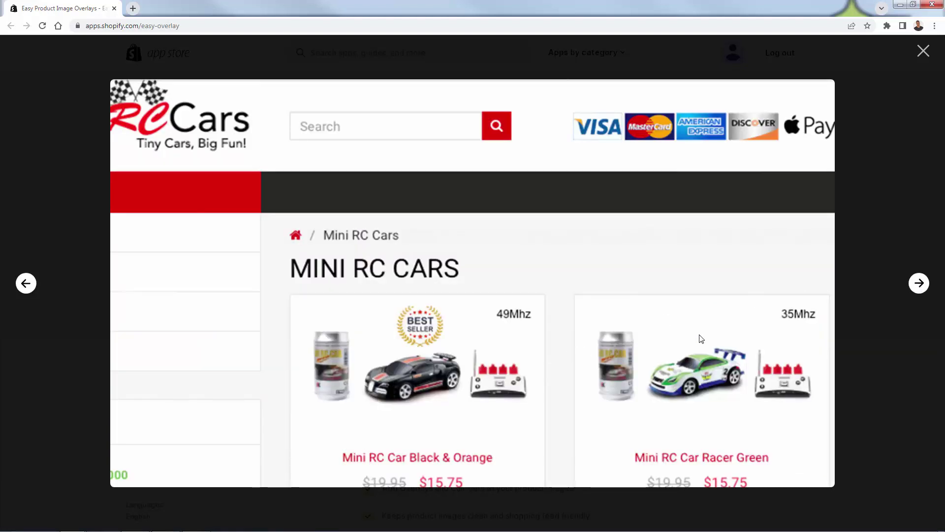
{"action": "left_click", "coordinate": [919, 284]}
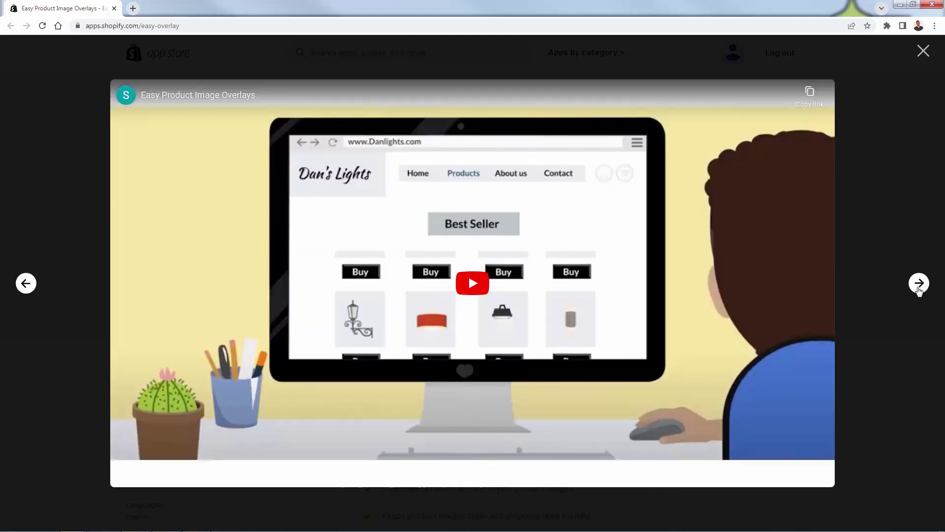
{"action": "left_click", "coordinate": [918, 285]}
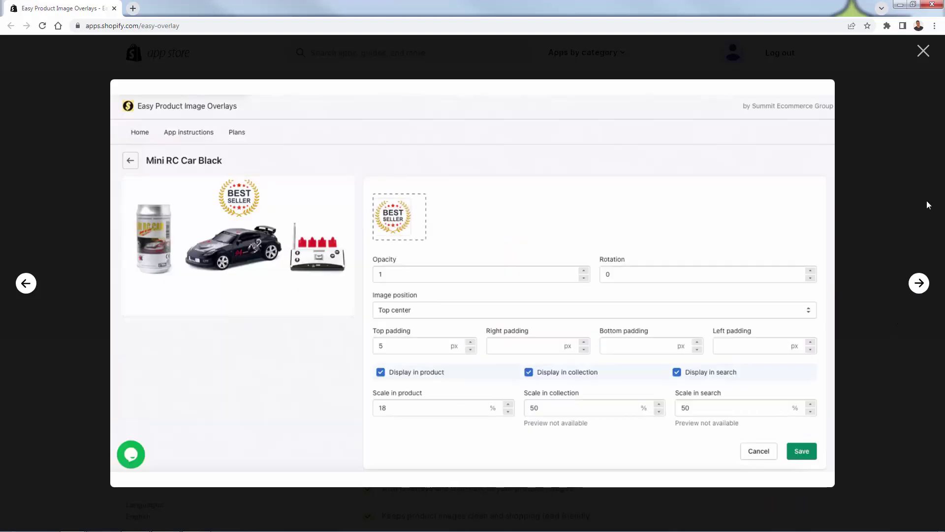
{"action": "left_click", "coordinate": [923, 51]}
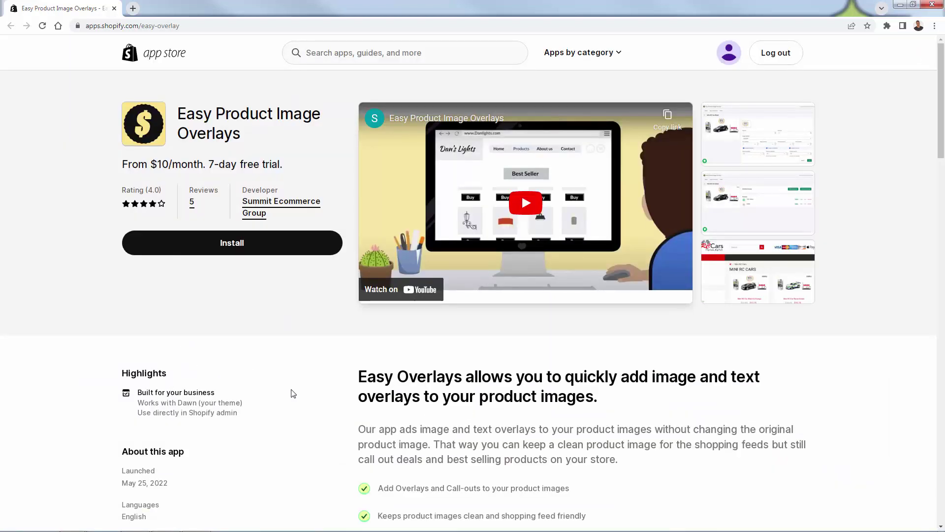
- Review the Easy Product Image Overlays listing's description, pricing and reviews
{"action": "scroll", "coordinate": [296, 389], "scroll_direction": "down", "scroll_amount": 2}
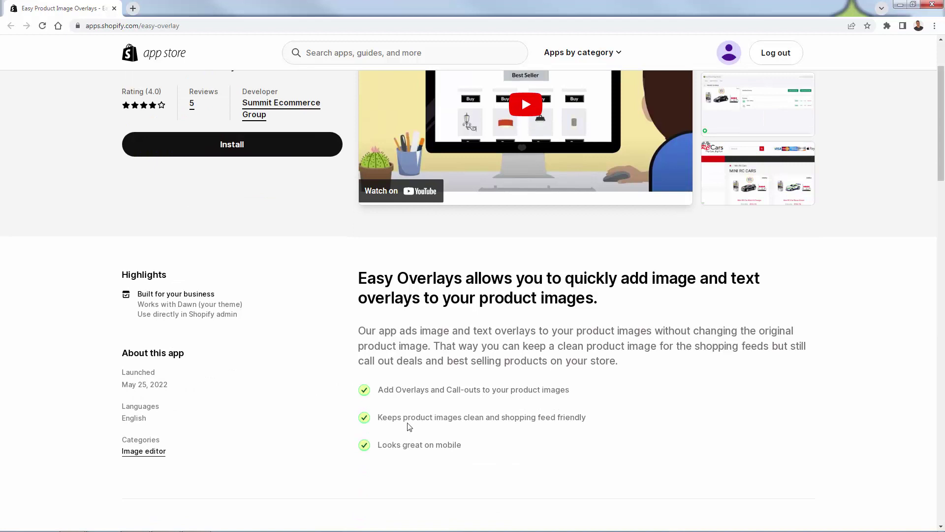
{"action": "scroll", "coordinate": [408, 427], "scroll_direction": "up", "scroll_amount": 2}
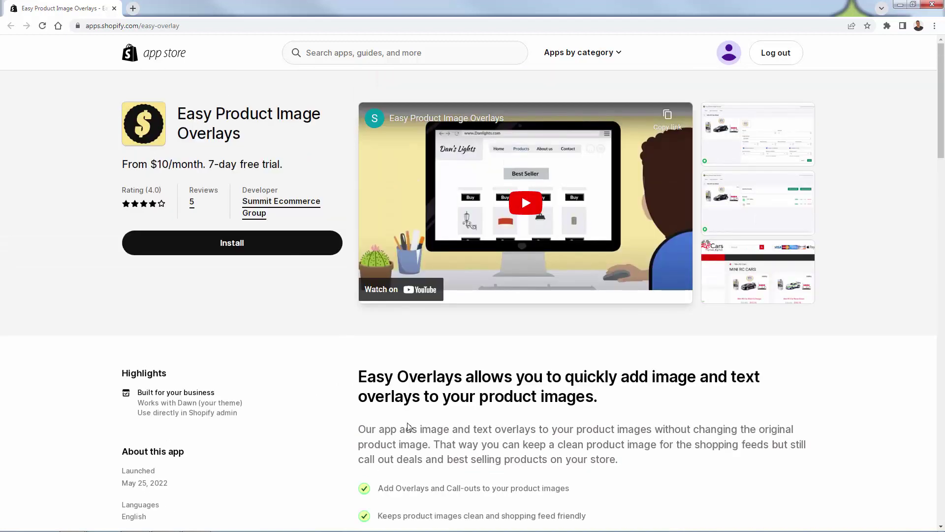
{"action": "scroll", "coordinate": [408, 427], "scroll_direction": "down", "scroll_amount": 4}
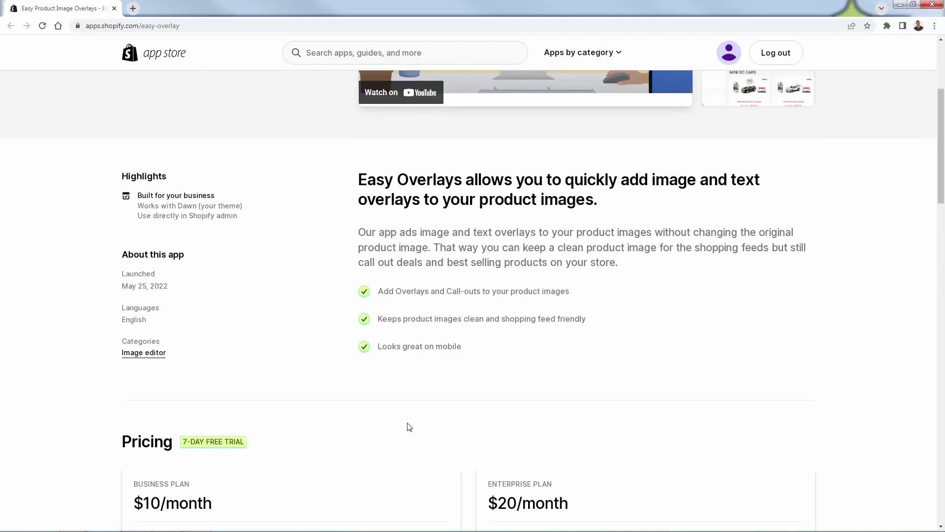
{"action": "scroll", "coordinate": [422, 377], "scroll_direction": "down", "scroll_amount": 8}
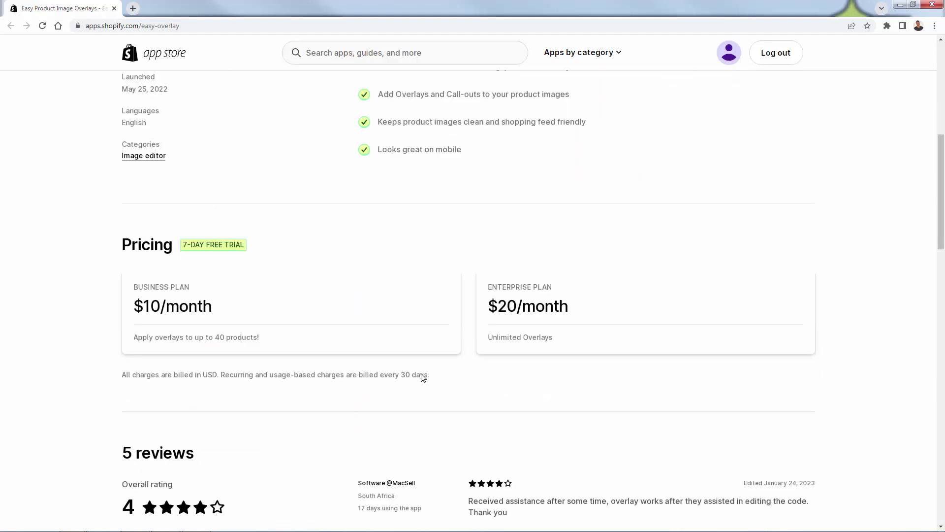
{"action": "scroll", "coordinate": [423, 378], "scroll_direction": "up", "scroll_amount": 13}
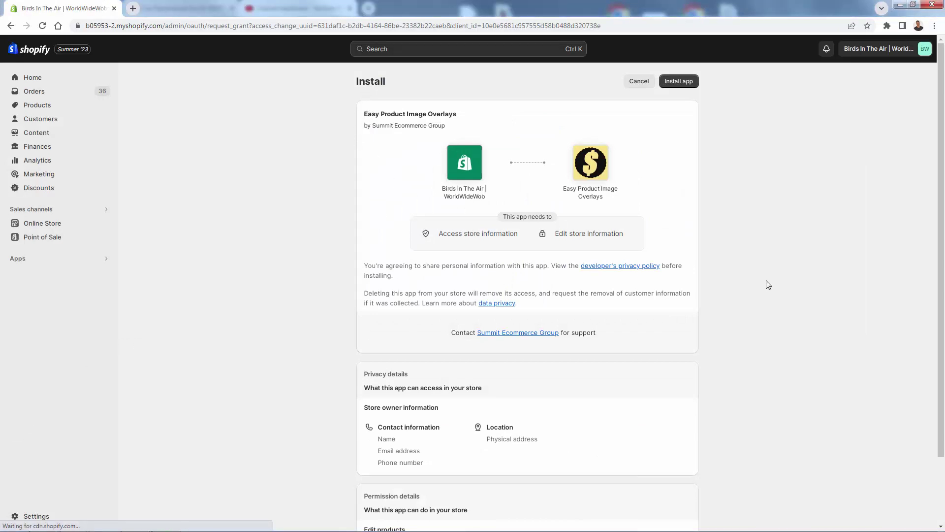
- Approve the app installation, then view its Home, Plans and App instructions pages
{"action": "left_click", "coordinate": [690, 82]}
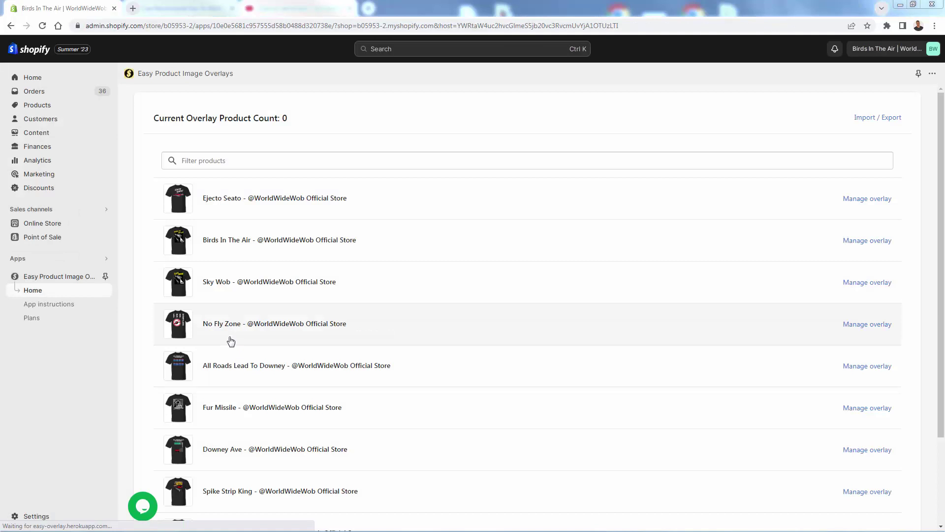
{"action": "left_click", "coordinate": [43, 296]}
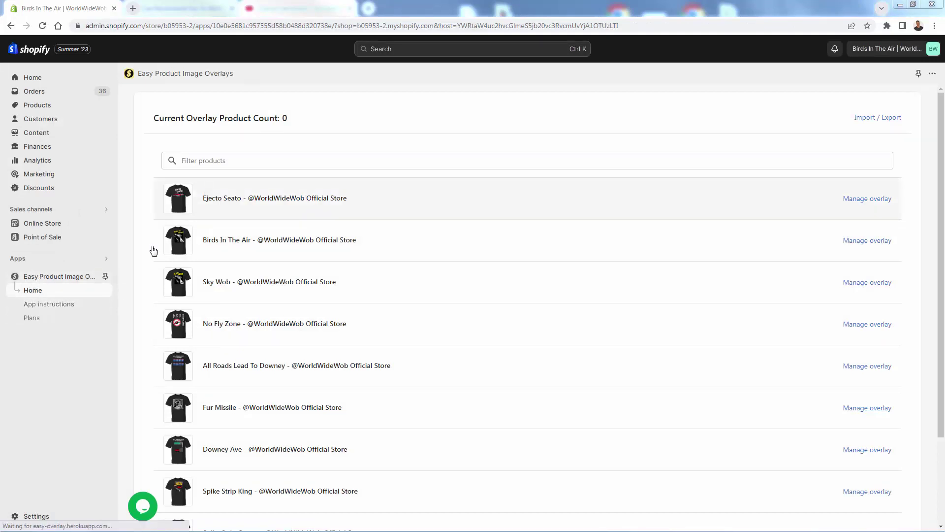
{"action": "left_click", "coordinate": [46, 321]}
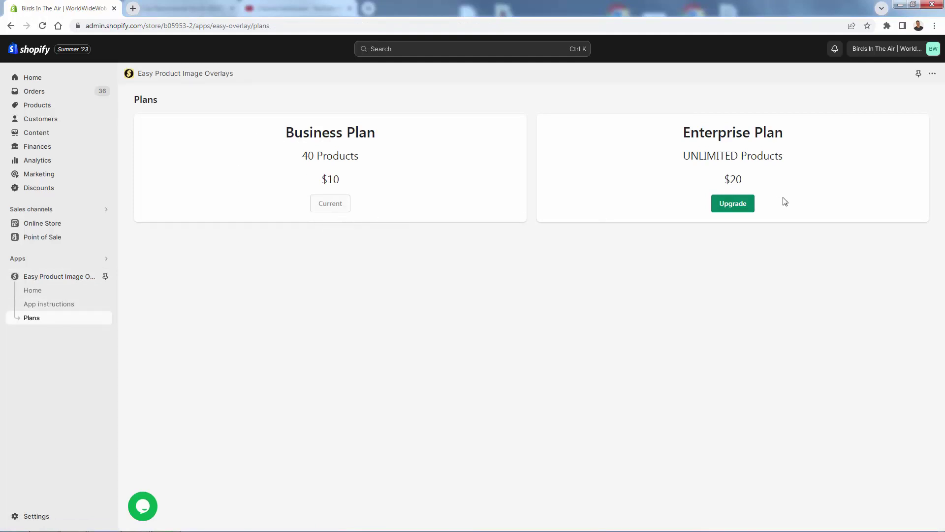
{"action": "left_click", "coordinate": [58, 307]}
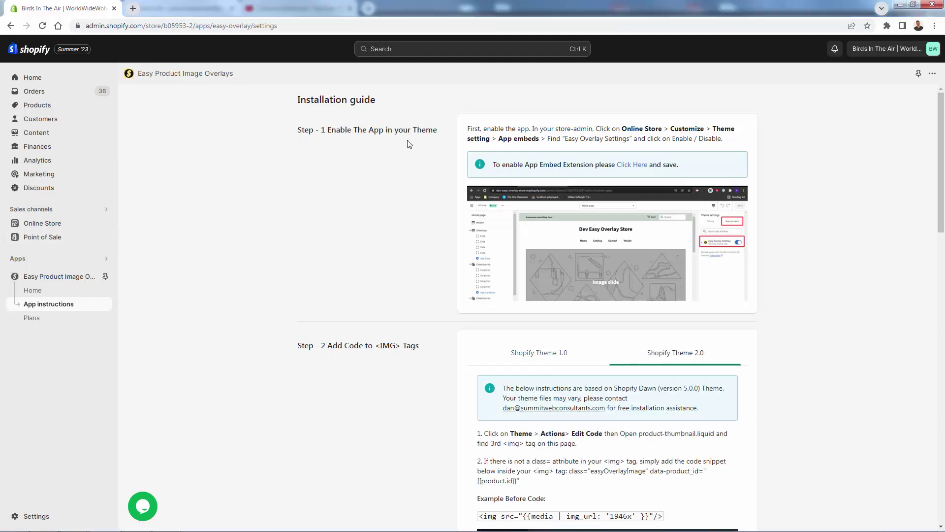
- Turn on and save the Easy Overlay Settings app embed in the Dawn theme, then return to the guide
{"action": "left_click_drag", "start_coordinate": [492, 167], "coordinate": [617, 167]}
{"action": "left_click", "coordinate": [632, 168]}
{"action": "left_click", "coordinate": [641, 169]}
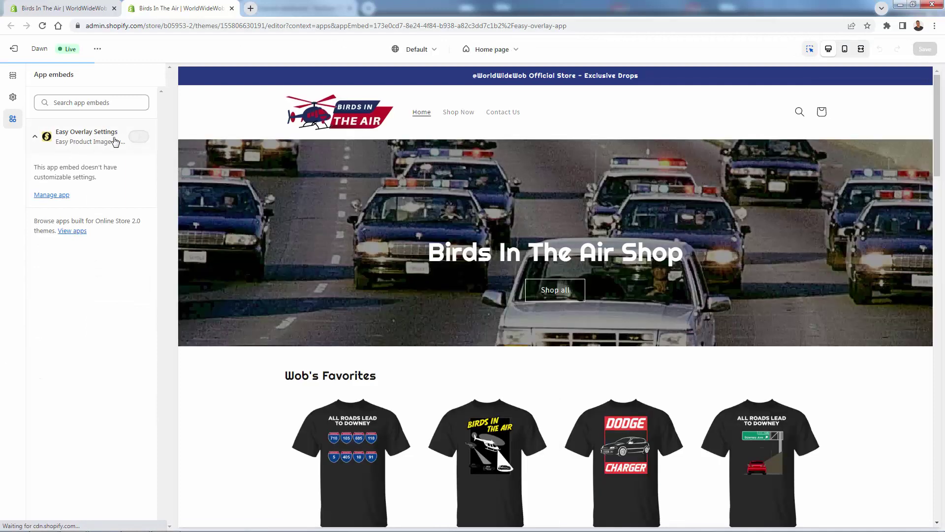
{"action": "left_click", "coordinate": [137, 137]}
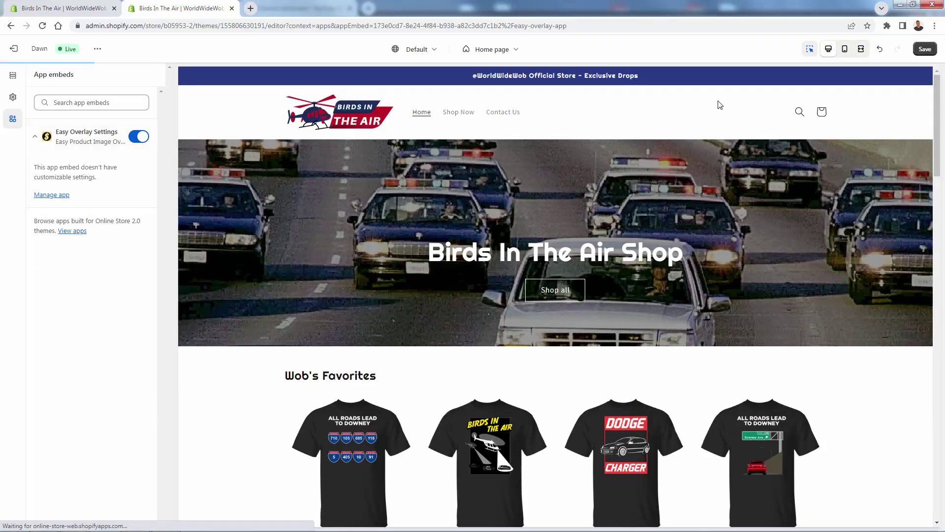
{"action": "left_click", "coordinate": [926, 49]}
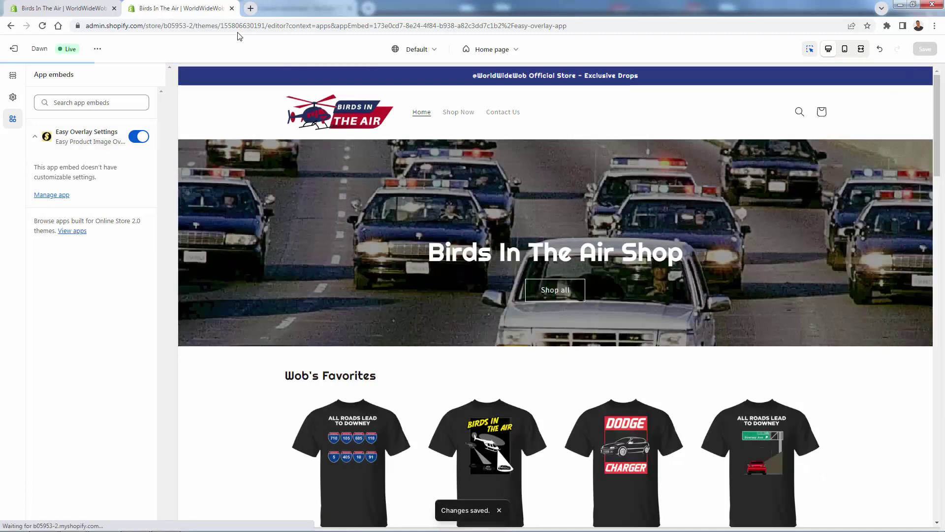
{"action": "left_click", "coordinate": [64, 8]}
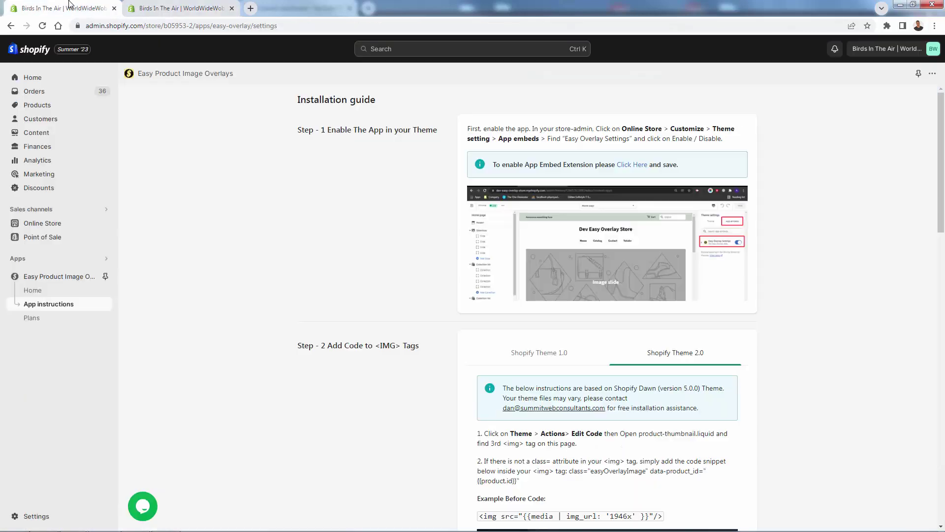
{"action": "scroll", "coordinate": [278, 193], "scroll_direction": "down", "scroll_amount": 4}
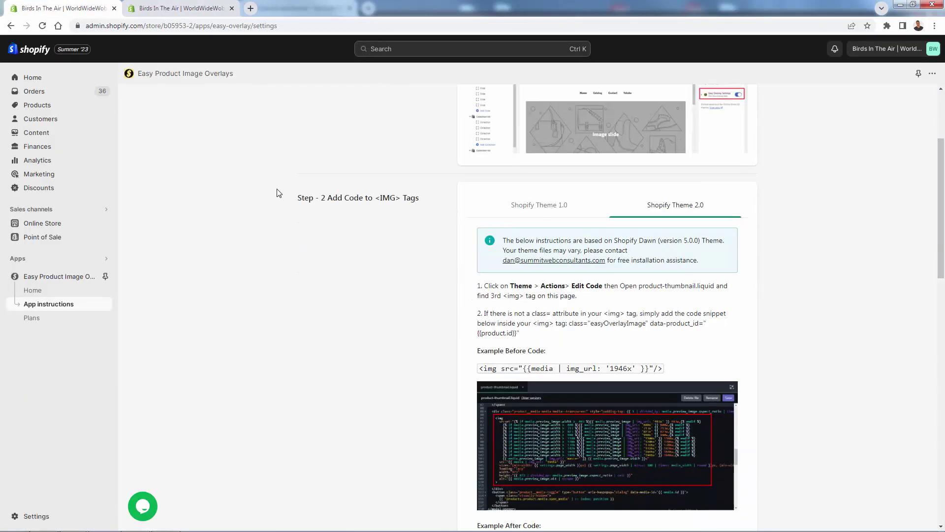
- Compare the Step 2 img-tag instructions for Shopify Theme 1.0 and Theme 2.0
{"action": "triple_click", "coordinate": [318, 148]}
{"action": "left_click", "coordinate": [503, 165]}
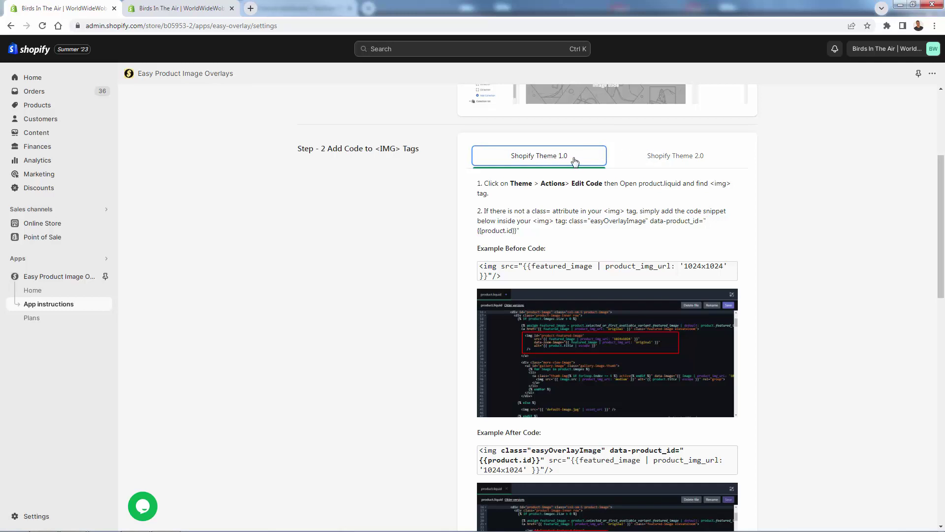
{"action": "left_click", "coordinate": [677, 161]}
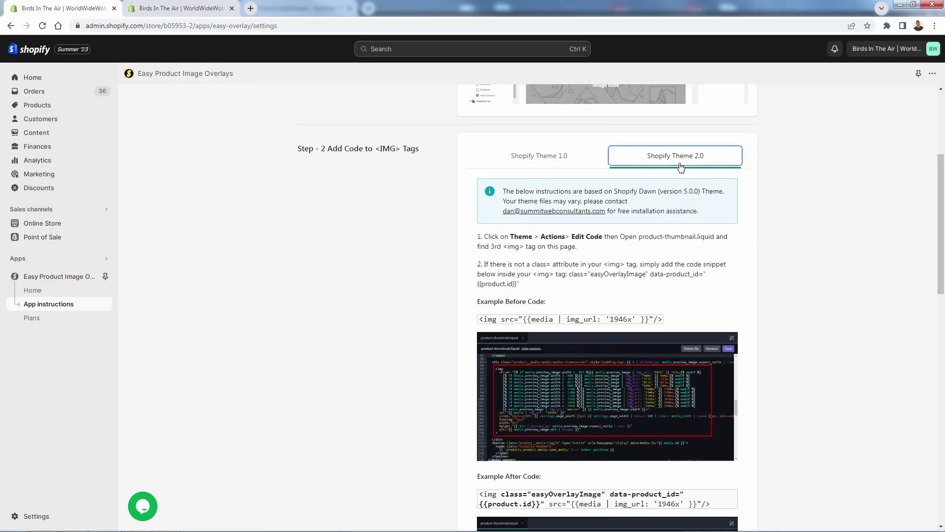
{"action": "triple_click", "coordinate": [676, 192]}
{"action": "left_click", "coordinate": [673, 201]}
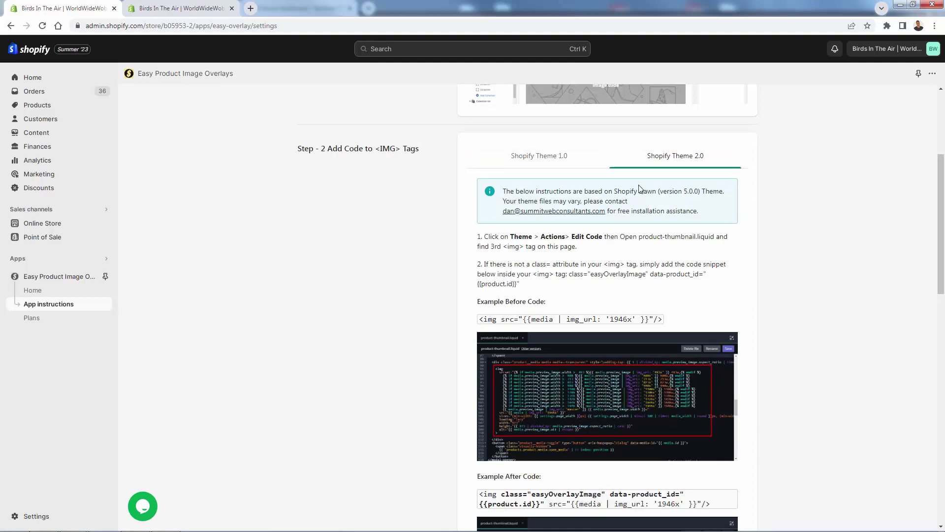
{"action": "scroll", "coordinate": [640, 189], "scroll_direction": "down", "scroll_amount": 2}
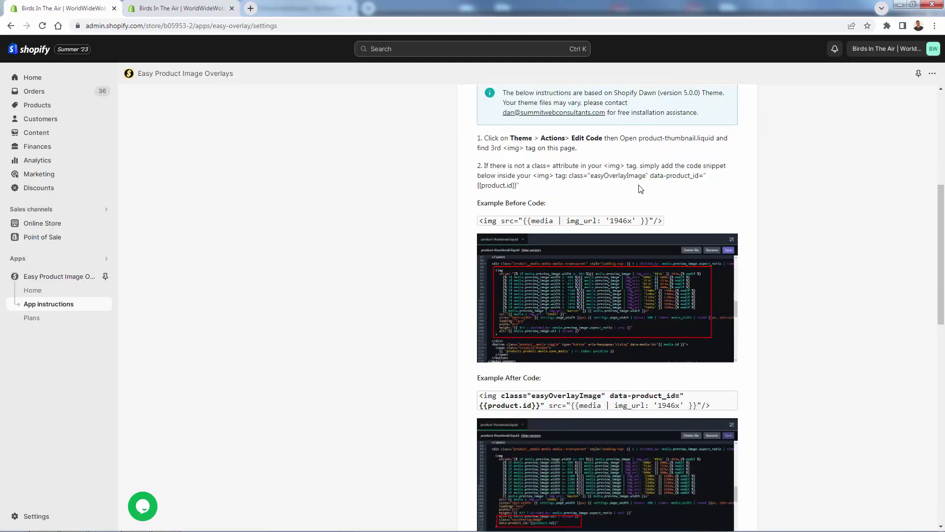
{"action": "scroll", "coordinate": [639, 189], "scroll_direction": "up", "scroll_amount": 1}
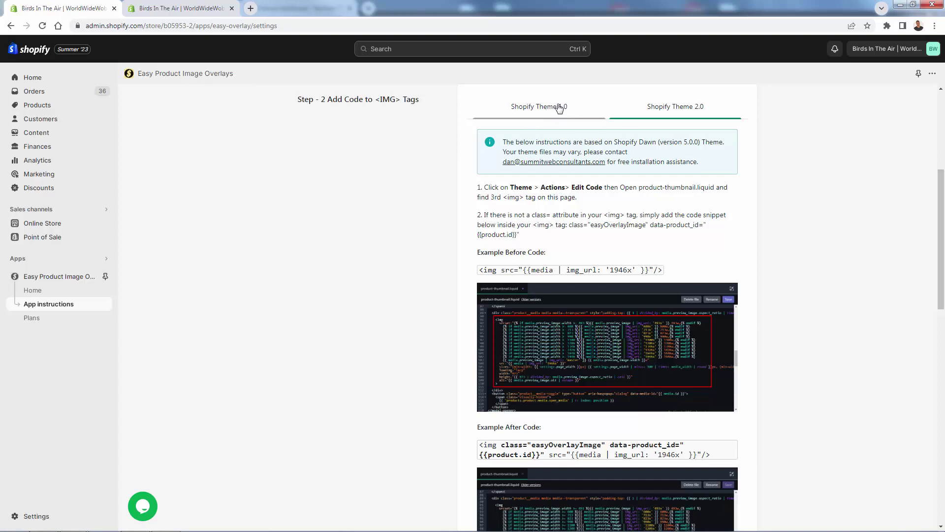
{"action": "left_click", "coordinate": [537, 104]}
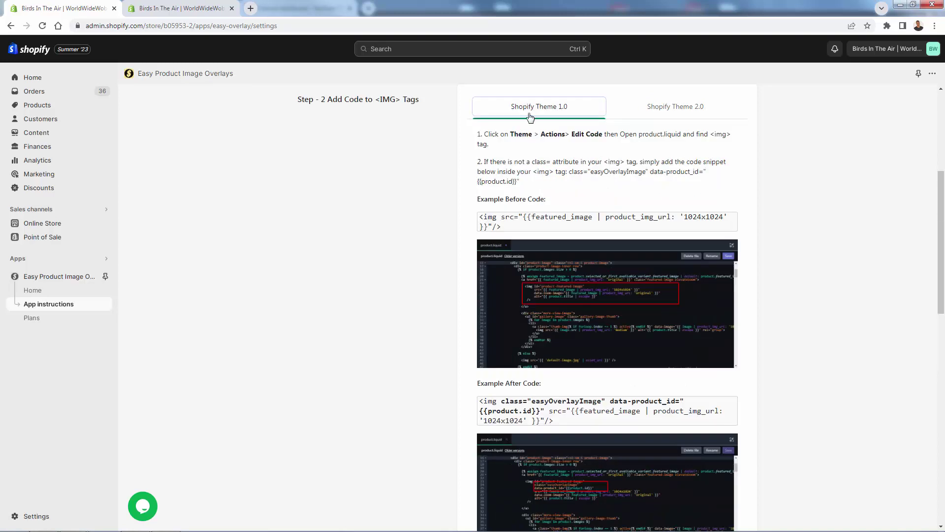
{"action": "left_click", "coordinate": [674, 111]}
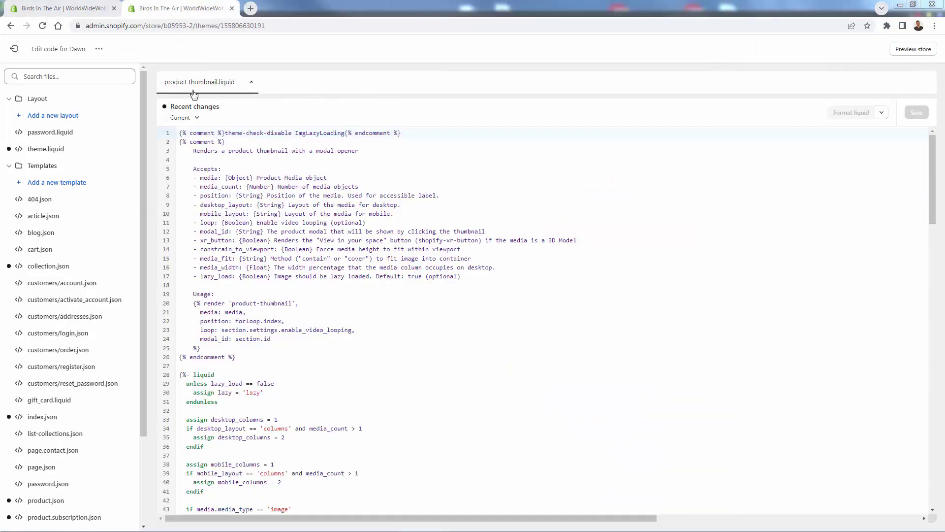
- Check the existing easyOverlayImage class in product-thumbnail.liquid, then return to the app instructions
{"action": "scroll", "coordinate": [217, 345], "scroll_direction": "down", "scroll_amount": 5}
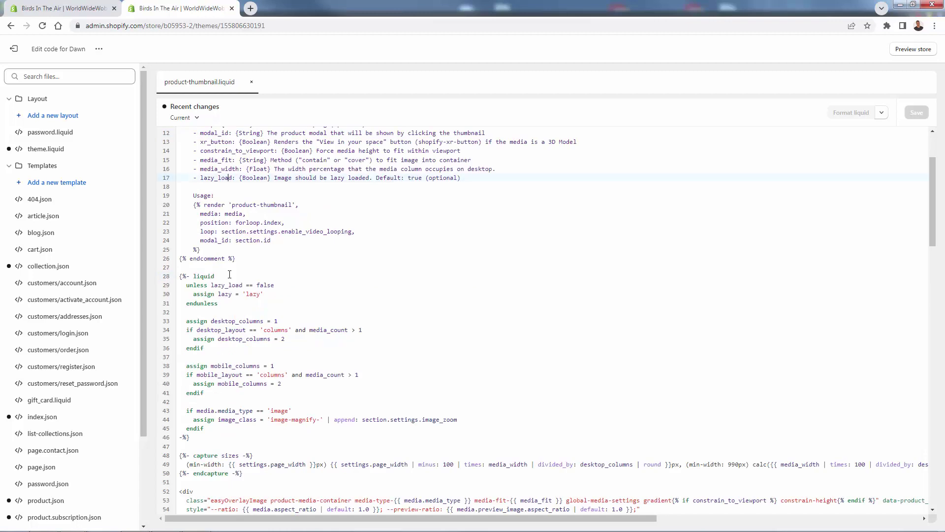
{"action": "double_click", "coordinate": [201, 353]}
{"action": "triple_click", "coordinate": [206, 353]}
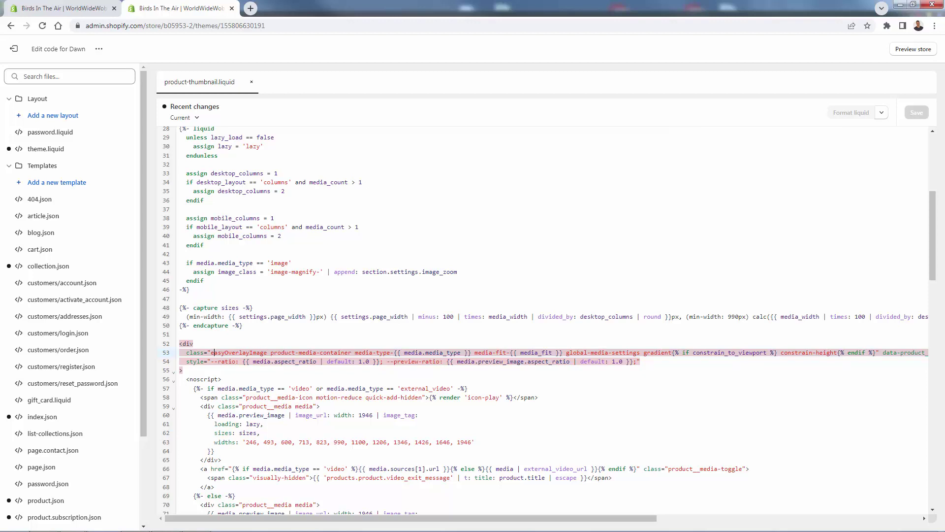
{"action": "key", "text": "ctrl+Tab"}
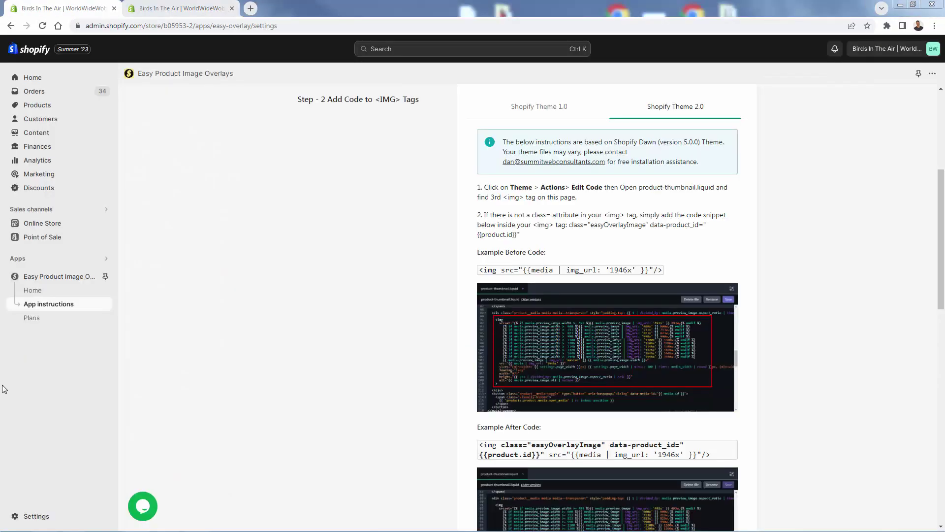
- Browse the app's product list and open Manage overlay for Ejecto Seato
{"action": "left_click", "coordinate": [47, 296]}
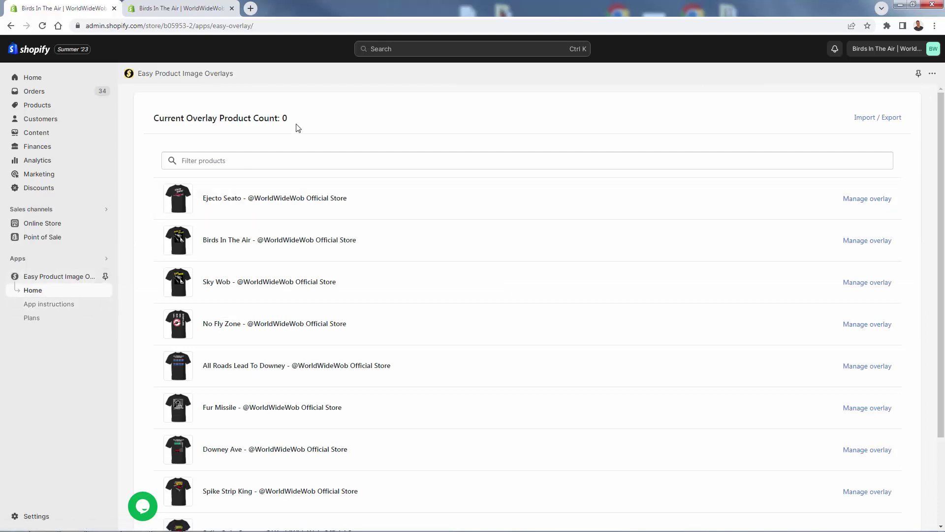
{"action": "scroll", "coordinate": [298, 128], "scroll_direction": "down", "scroll_amount": 1}
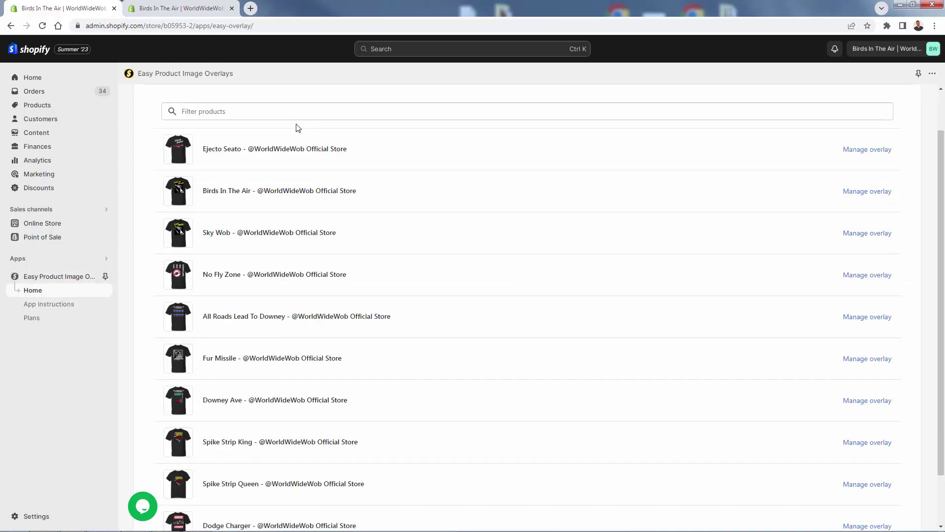
{"action": "scroll", "coordinate": [298, 127], "scroll_direction": "down", "scroll_amount": 1}
{"action": "scroll", "coordinate": [295, 125], "scroll_direction": "up", "scroll_amount": 1}
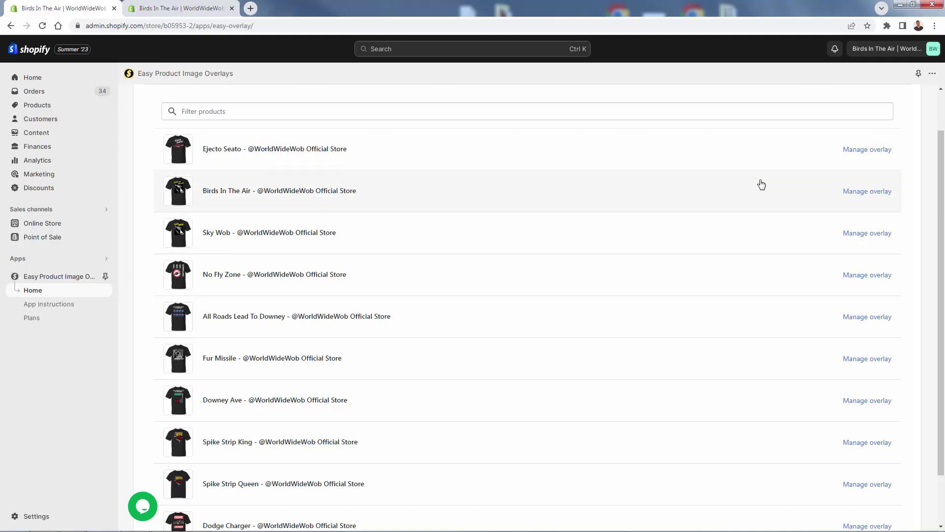
{"action": "scroll", "coordinate": [845, 249], "scroll_direction": "down", "scroll_amount": 2}
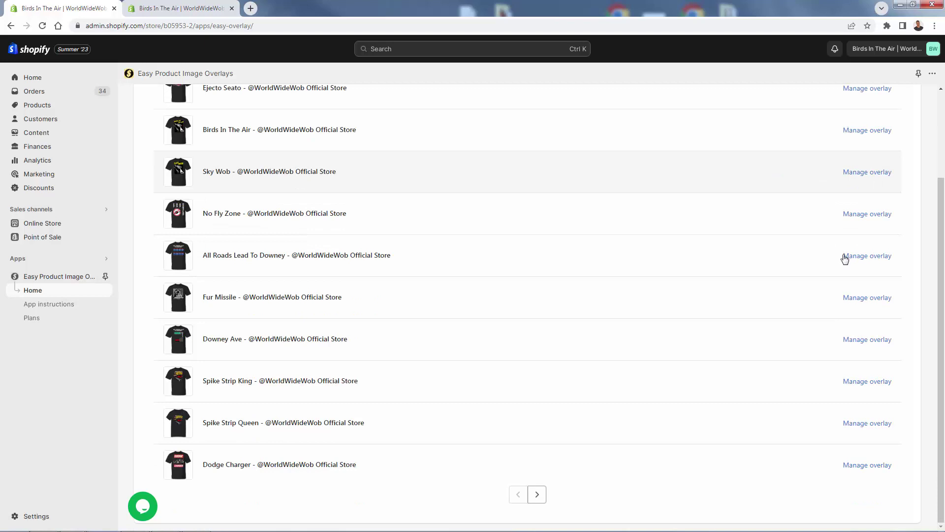
{"action": "scroll", "coordinate": [864, 320], "scroll_direction": "up", "scroll_amount": 3}
{"action": "left_click", "coordinate": [871, 204]}
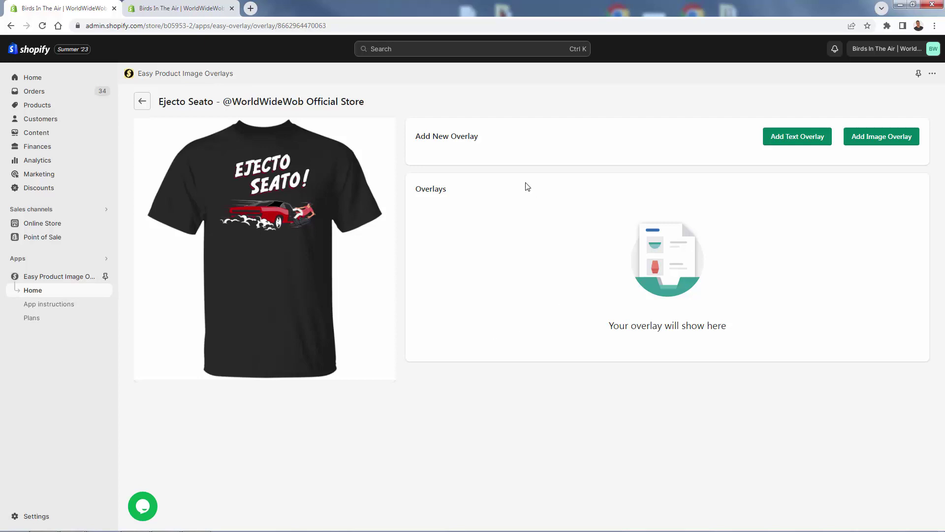
- Add a text overlay reading 'TOP SELLER' with font size 16
{"action": "triple_click", "coordinate": [450, 136]}
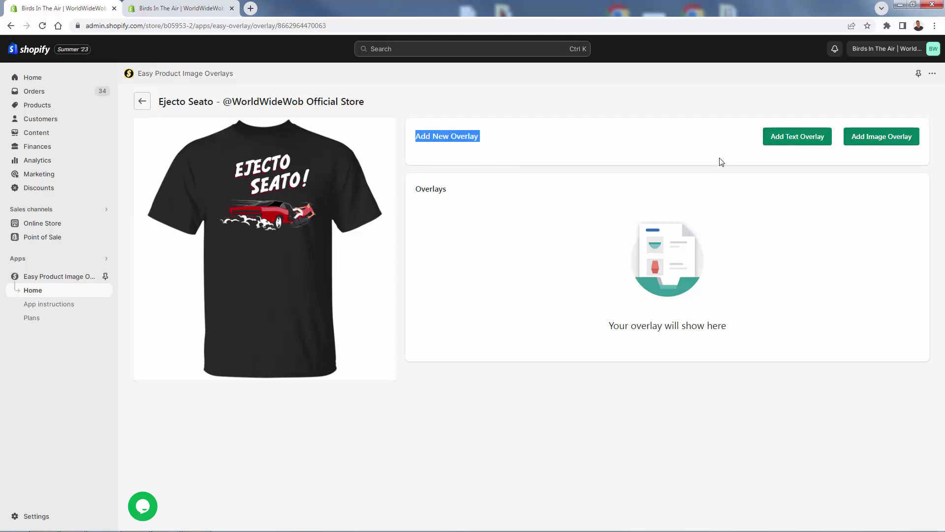
{"action": "left_click", "coordinate": [804, 142]}
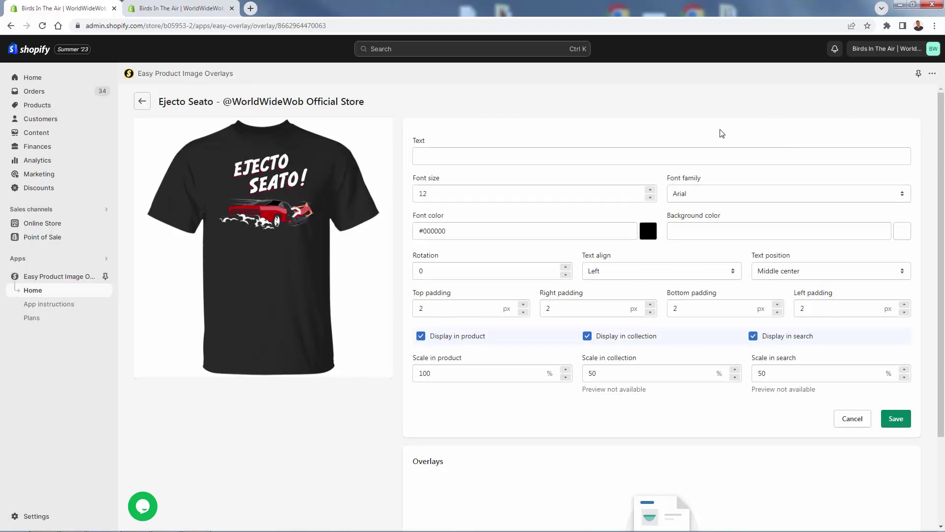
{"action": "left_click", "coordinate": [509, 156]}
{"action": "type", "text": "TOP SELLER"}
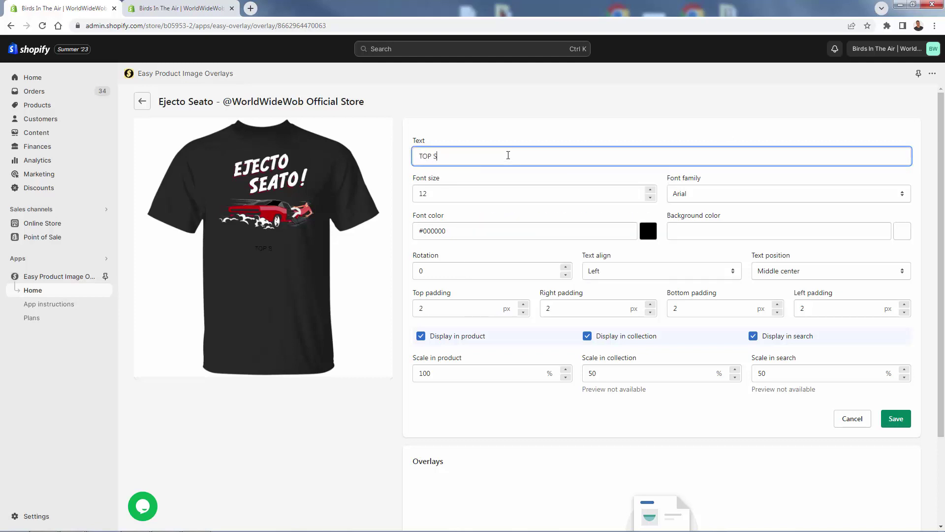
{"action": "left_click", "coordinate": [517, 189]}
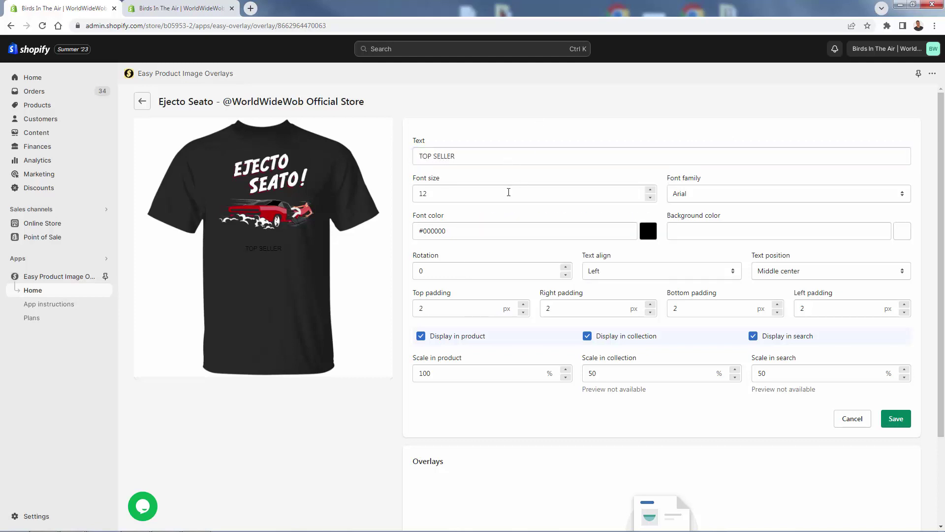
{"action": "left_click", "coordinate": [650, 190]}
{"action": "left_click", "coordinate": [651, 190]}
{"action": "left_click", "coordinate": [650, 191]}
{"action": "left_click", "coordinate": [651, 190]}
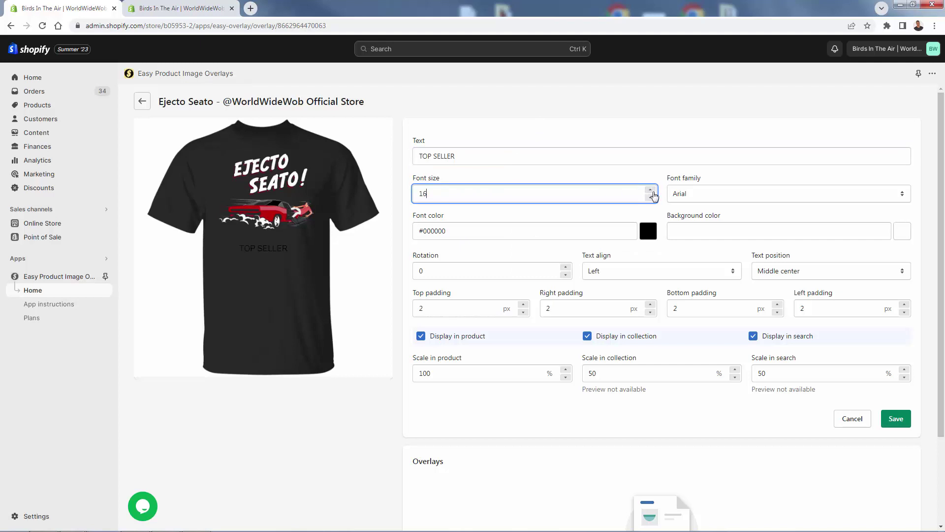
- Set the overlay font to Comic Sans MS and its colour to light cyan
{"action": "left_click", "coordinate": [740, 194]}
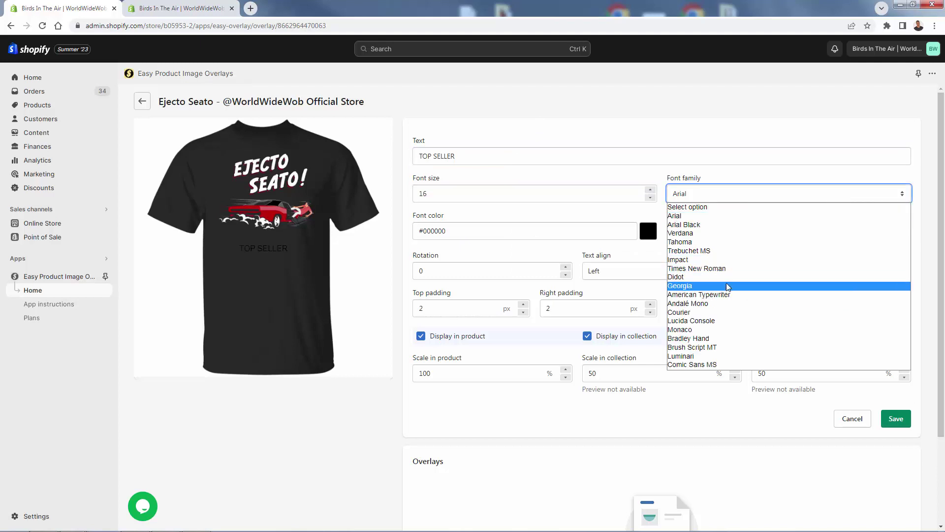
{"action": "left_click", "coordinate": [711, 364]}
{"action": "left_click", "coordinate": [649, 231]}
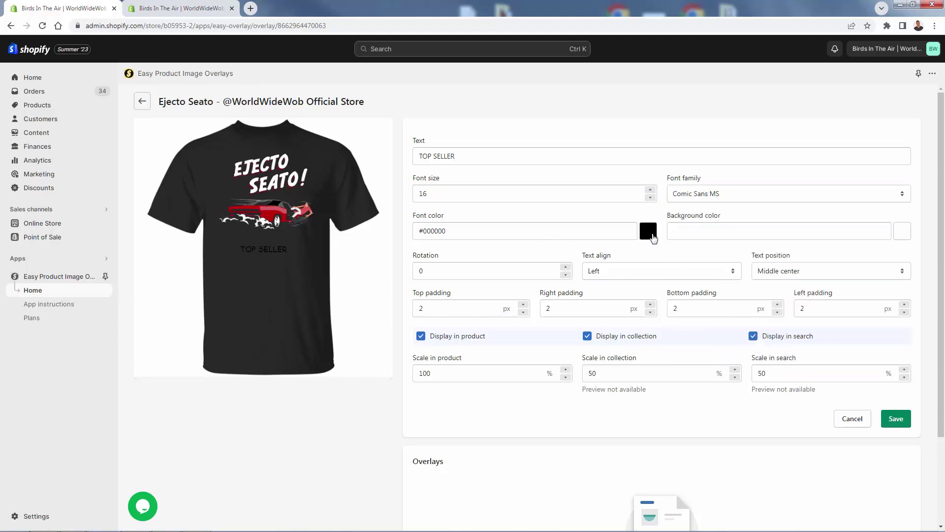
{"action": "left_click_drag", "start_coordinate": [635, 271], "coordinate": [630, 273]}
{"action": "left_click", "coordinate": [630, 275]}
{"action": "left_click", "coordinate": [649, 231]}
{"action": "left_click_drag", "start_coordinate": [604, 333], "coordinate": [600, 326]}
{"action": "left_click", "coordinate": [596, 326]}
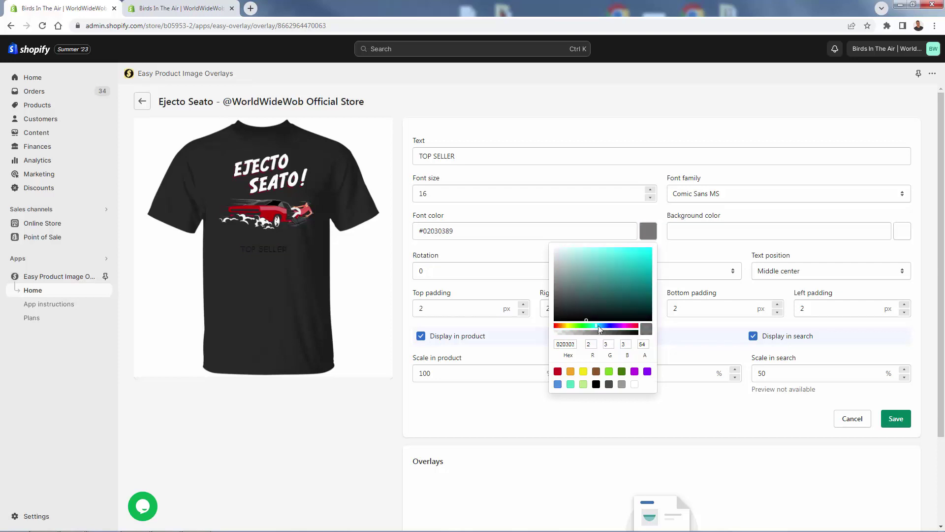
{"action": "left_click", "coordinate": [642, 256]}
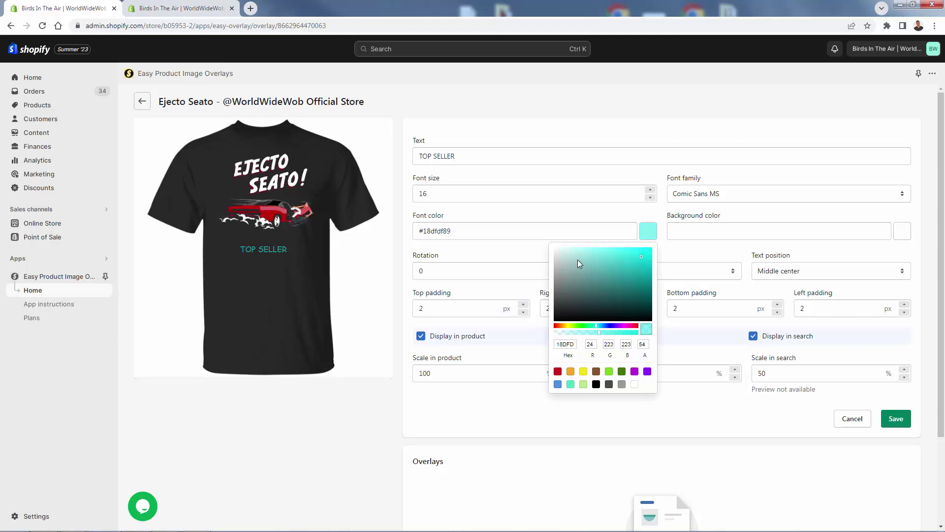
{"action": "left_click", "coordinate": [679, 259]}
- Center-align the text, place it bottom left, and set paddings 6/9/5
{"action": "left_click", "coordinate": [633, 278]}
{"action": "left_click", "coordinate": [622, 302]}
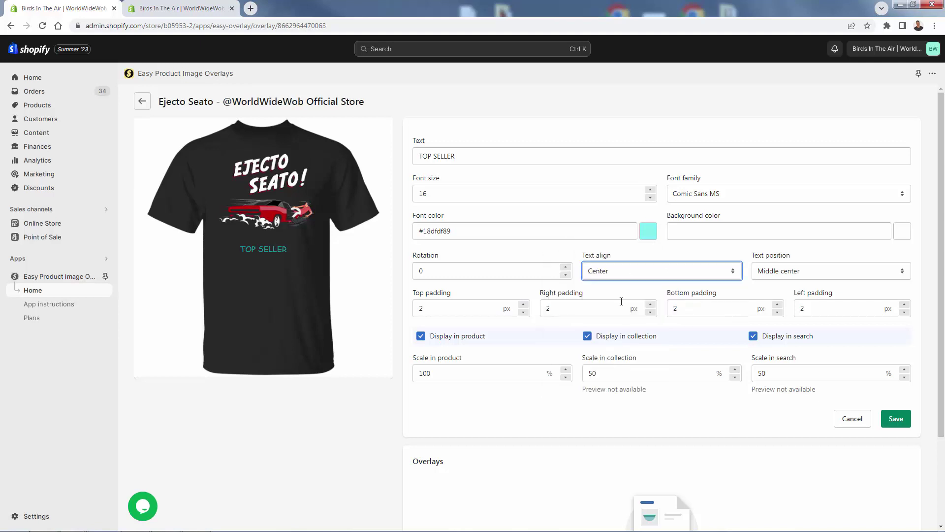
{"action": "left_click", "coordinate": [761, 274]}
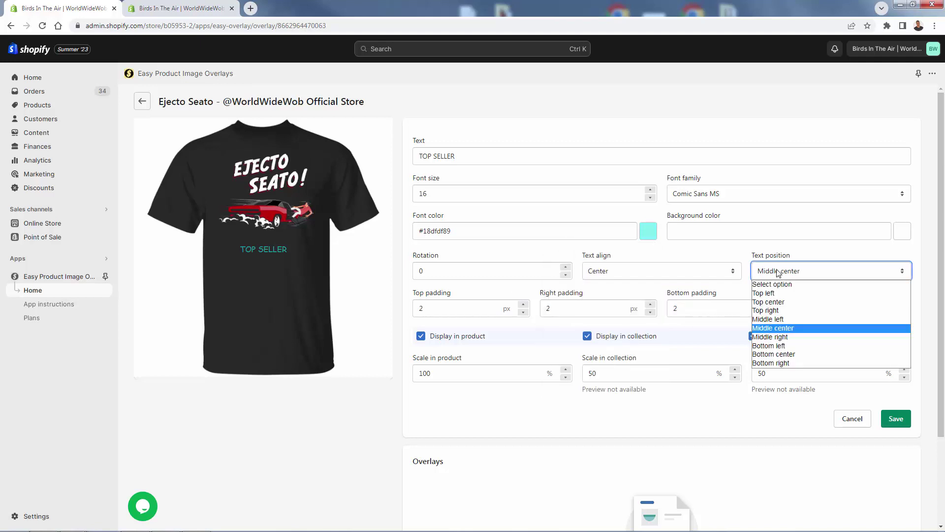
{"action": "left_click", "coordinate": [771, 363]}
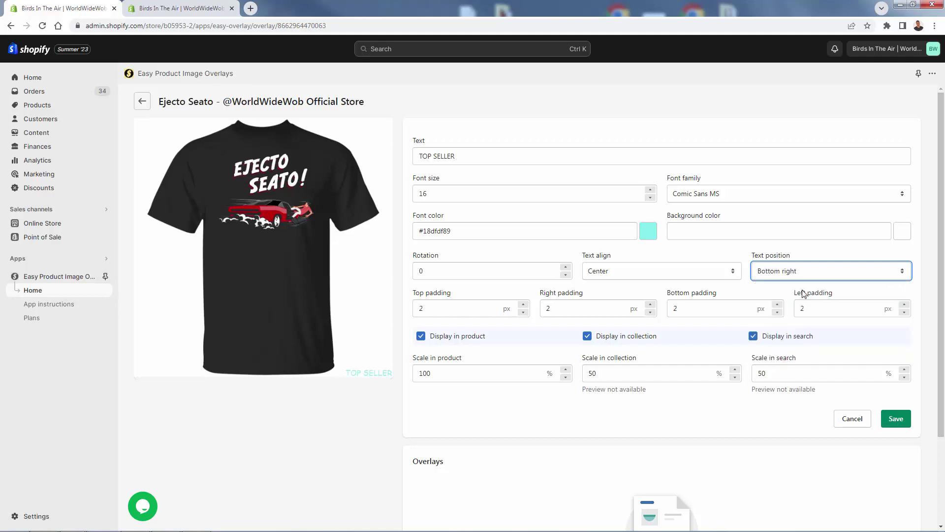
{"action": "left_click", "coordinate": [813, 274]}
{"action": "left_click", "coordinate": [793, 349]}
{"action": "left_click", "coordinate": [778, 305]}
{"action": "left_click", "coordinate": [778, 304]}
{"action": "left_click", "coordinate": [778, 304]}
{"action": "left_click", "coordinate": [778, 305]}
{"action": "left_click", "coordinate": [778, 305]}
{"action": "left_click", "coordinate": [778, 305]}
{"action": "left_click", "coordinate": [778, 305]}
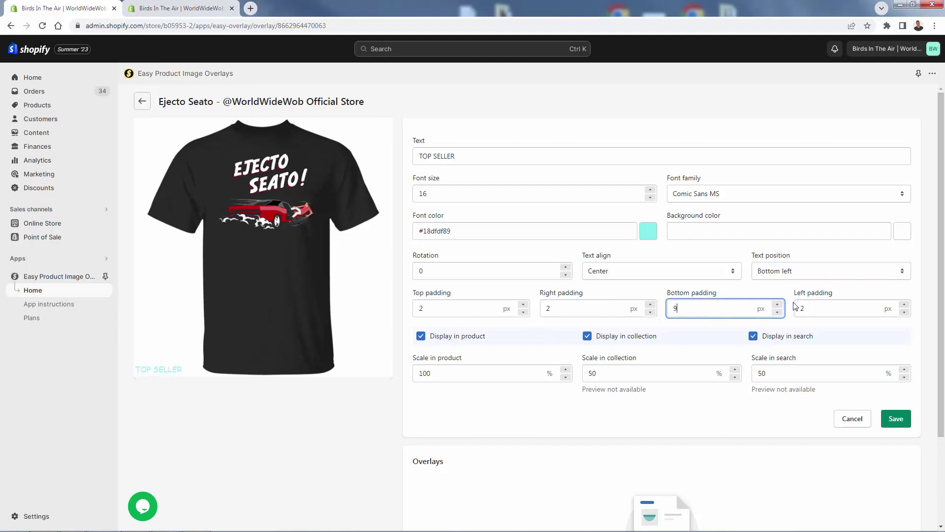
{"action": "left_click", "coordinate": [650, 305]}
{"action": "left_click", "coordinate": [651, 305]}
{"action": "left_click", "coordinate": [650, 305]}
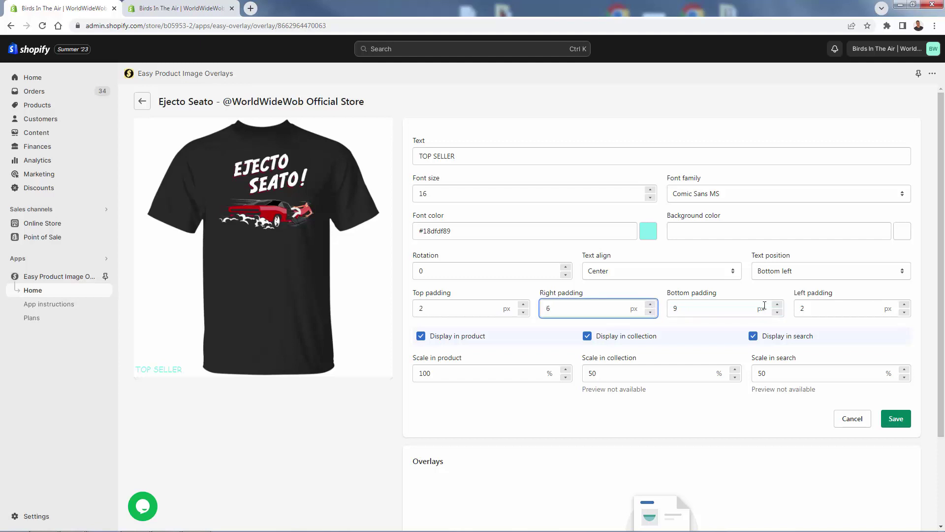
{"action": "left_click", "coordinate": [905, 305]}
{"action": "left_click", "coordinate": [904, 305]}
{"action": "left_click", "coordinate": [904, 305]}
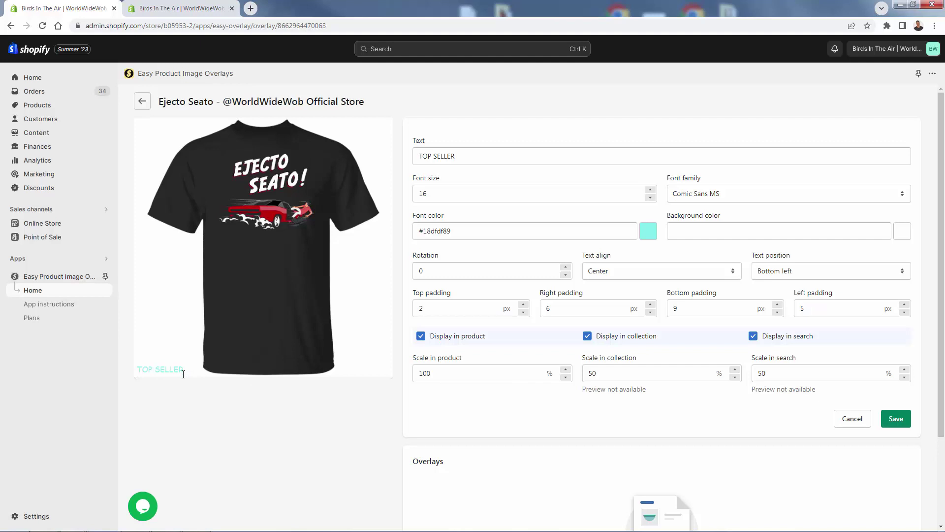
- Set the overlay's scale in product to 100
{"action": "left_click", "coordinate": [566, 371]}
{"action": "left_click", "coordinate": [566, 377]}
{"action": "left_click", "coordinate": [566, 377]}
{"action": "left_click", "coordinate": [566, 377]}
{"action": "left_click", "coordinate": [566, 377]}
{"action": "left_click", "coordinate": [566, 377]}
{"action": "left_click", "coordinate": [565, 378]}
{"action": "left_click", "coordinate": [575, 381]}
{"action": "left_click", "coordinate": [566, 377]}
{"action": "left_click", "coordinate": [566, 378]}
{"action": "left_click", "coordinate": [565, 377]}
{"action": "left_click", "coordinate": [566, 378]}
{"action": "left_click", "coordinate": [565, 378]}
{"action": "left_click", "coordinate": [566, 377]}
{"action": "left_click", "coordinate": [565, 377]}
{"action": "left_click", "coordinate": [566, 377]}
{"action": "left_click_drag", "start_coordinate": [542, 375], "coordinate": [286, 375]}
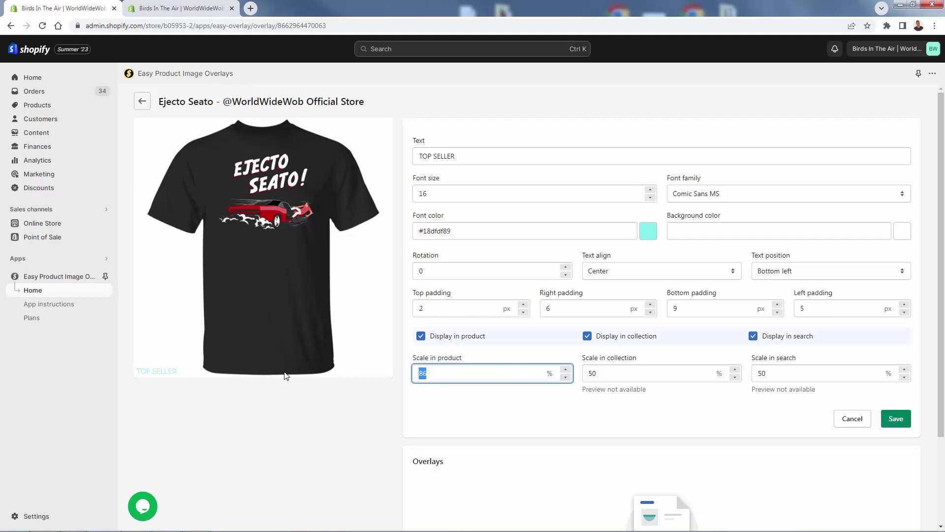
{"action": "type", "text": "100"}
{"action": "left_click", "coordinate": [456, 413]}
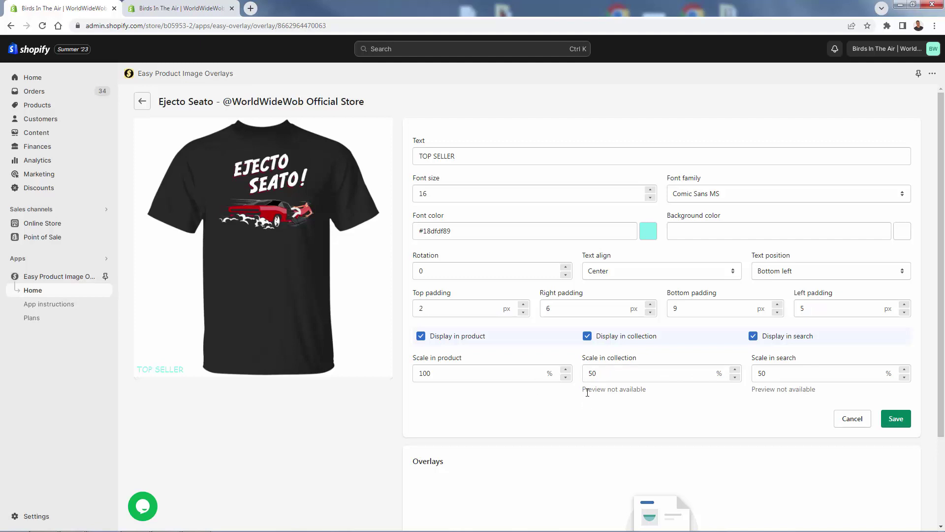
- Move TOP SELLER to the top right and save the text overlay
{"action": "left_click", "coordinate": [795, 271]}
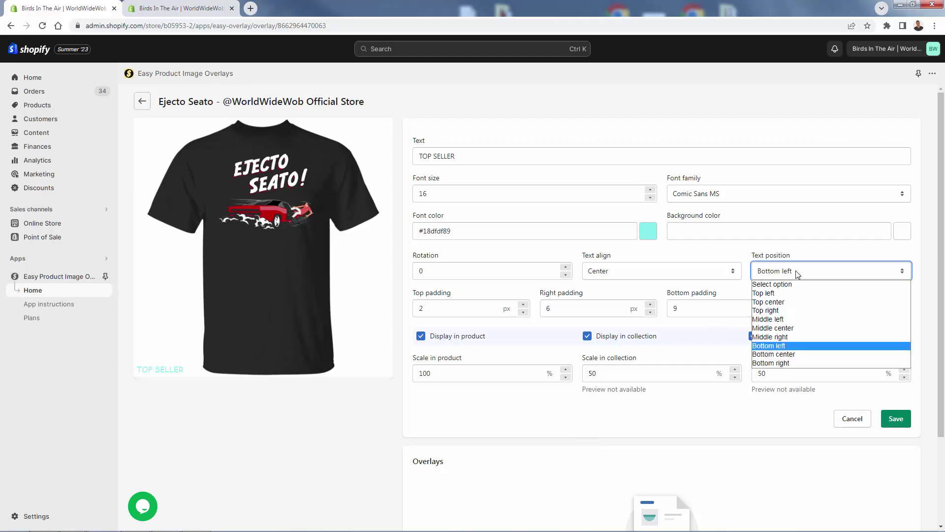
{"action": "left_click", "coordinate": [795, 310]}
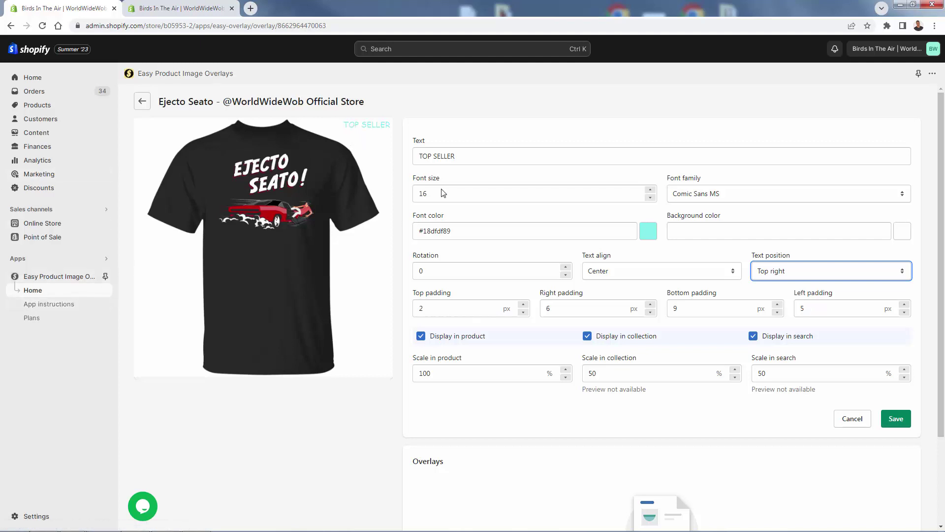
{"action": "scroll", "coordinate": [726, 319], "scroll_direction": "down", "scroll_amount": 3}
{"action": "left_click", "coordinate": [896, 308]}
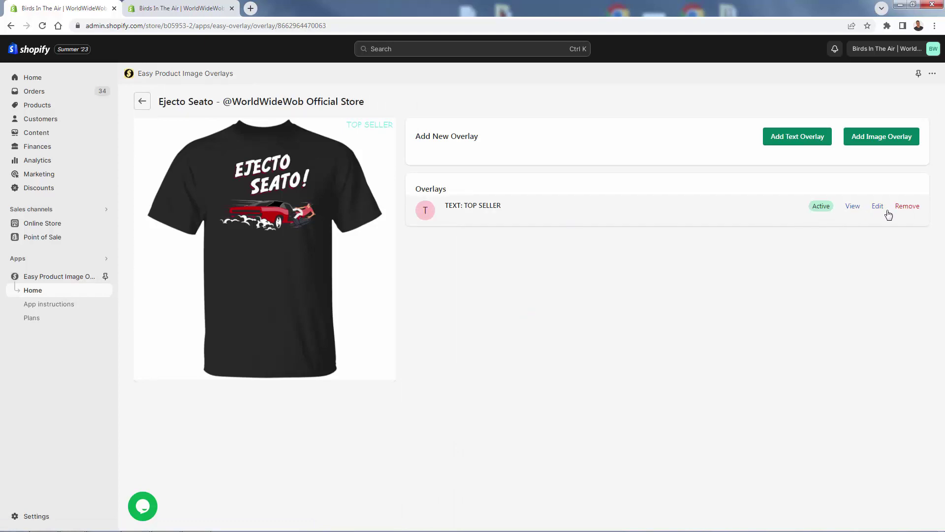
{"action": "left_click", "coordinate": [858, 211]}
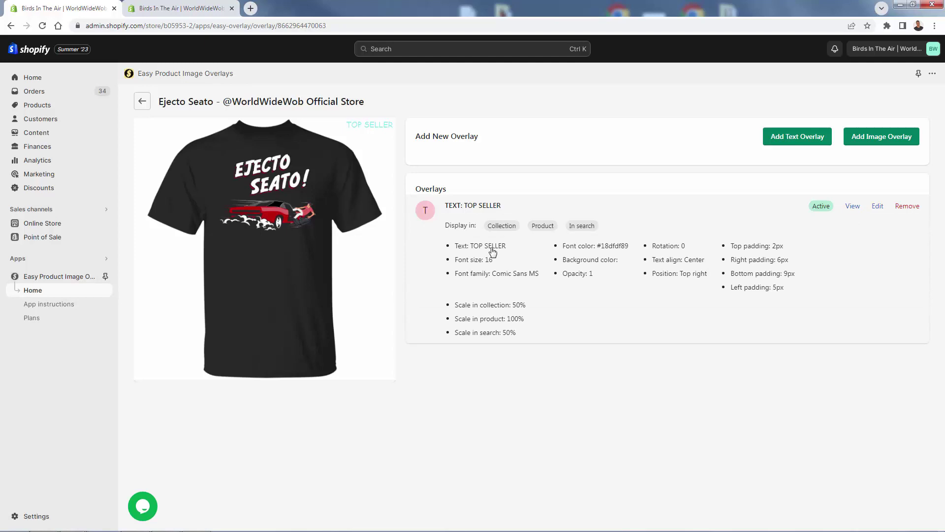
- Change the TOP SELLER overlay font to Monaco and save it
{"action": "left_click", "coordinate": [878, 206]}
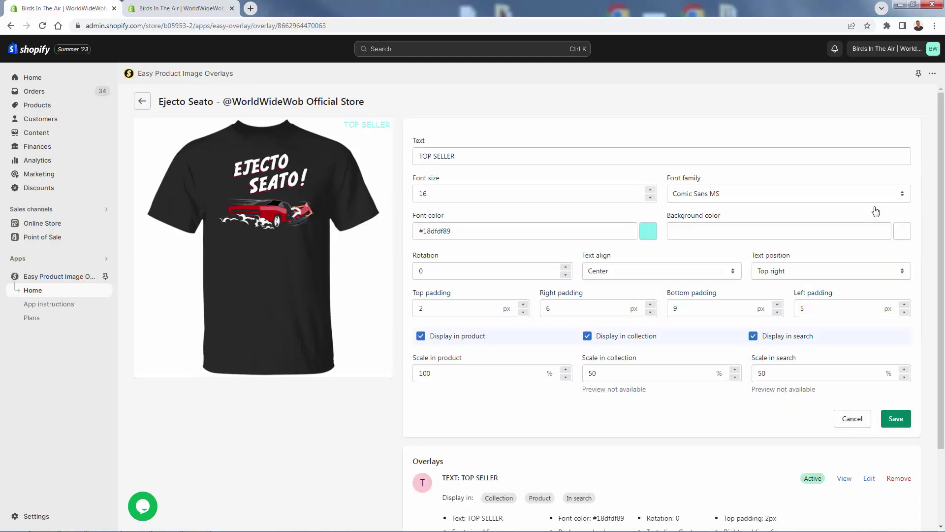
{"action": "left_click", "coordinate": [725, 193]}
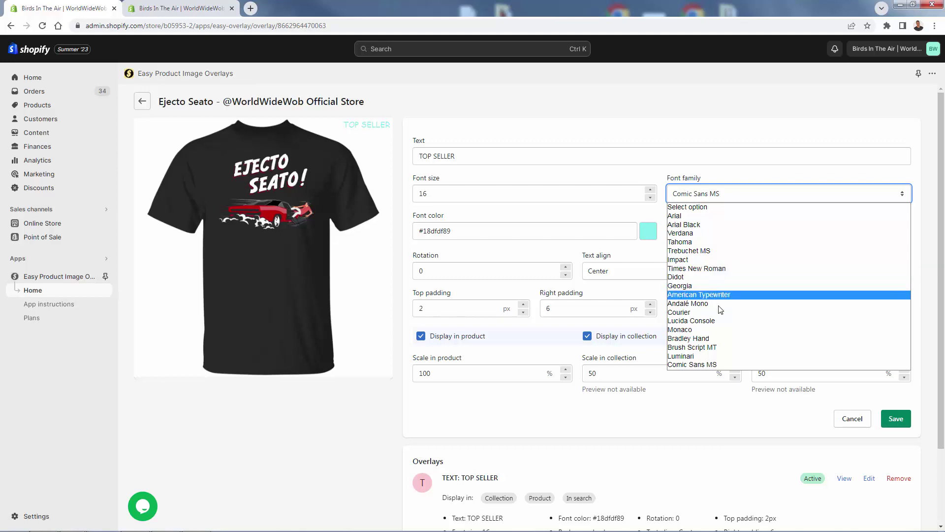
{"action": "left_click", "coordinate": [722, 330]}
{"action": "left_click", "coordinate": [897, 419]}
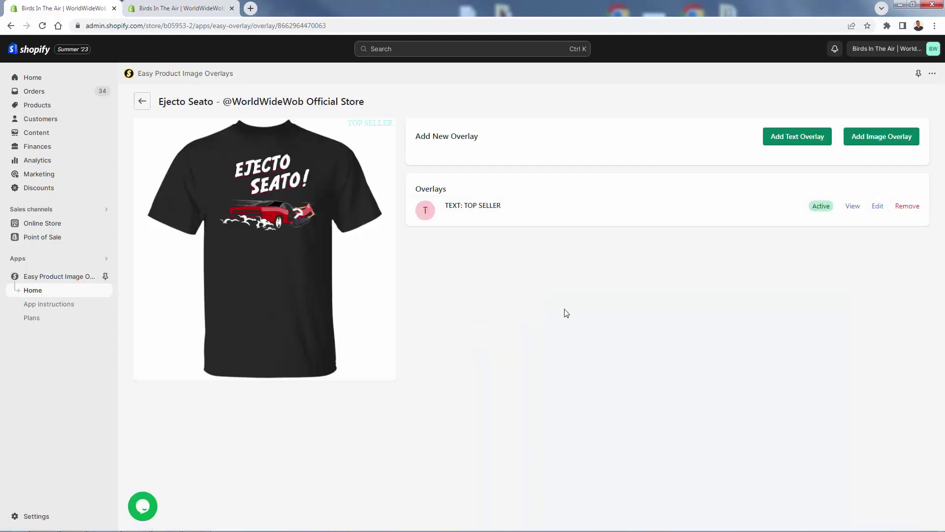
- Start a new image overlay for the Ejecto Seato product
{"action": "triple_click", "coordinate": [373, 123]}
{"action": "left_click", "coordinate": [595, 347]}
{"action": "left_click", "coordinate": [886, 138]}
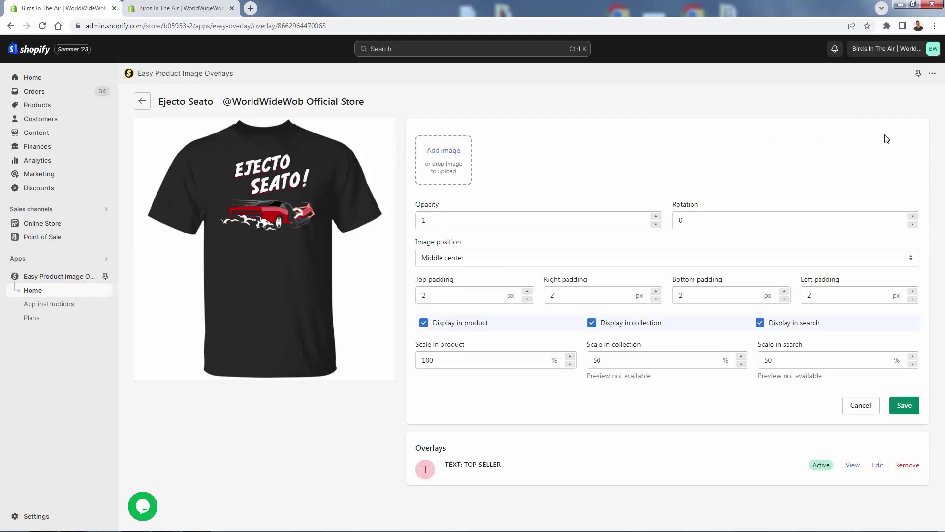
- Drag cat.png from the downloads bar into the Add image drop zone
{"action": "left_click", "coordinate": [459, 182]}
{"action": "left_click_drag", "start_coordinate": [36, 517], "coordinate": [436, 175]}
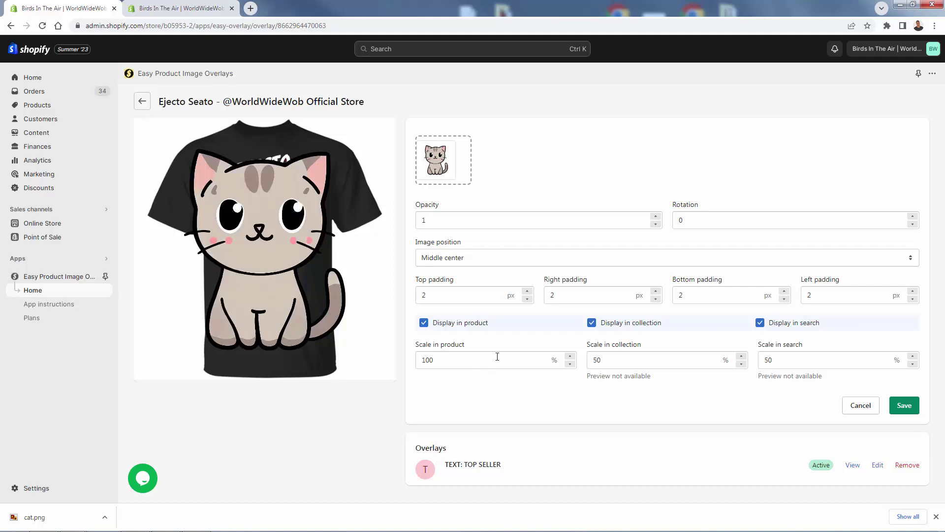
- Set the cat overlay's product scale to 20 and move it to the top-left corner after trying bottom right
{"action": "left_click", "coordinate": [428, 360]}
{"action": "double_click", "coordinate": [448, 363]}
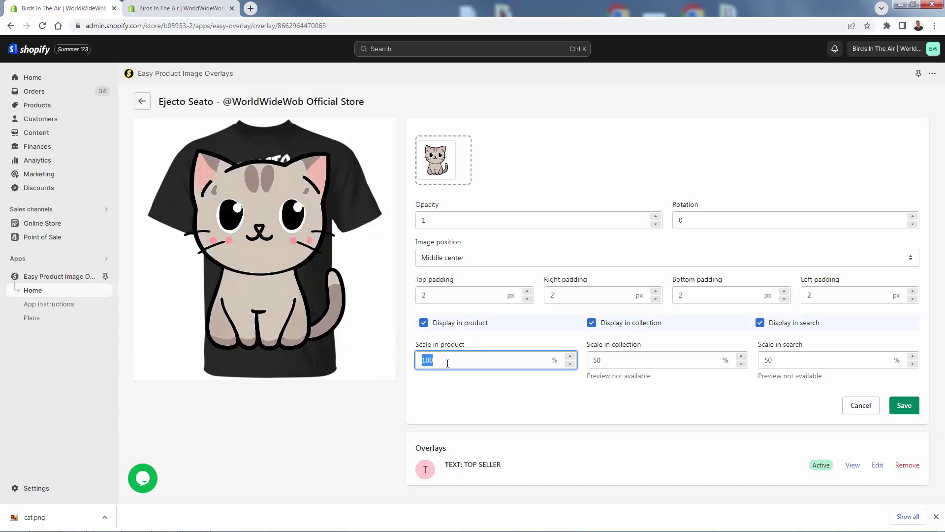
{"action": "type", "text": "20"}
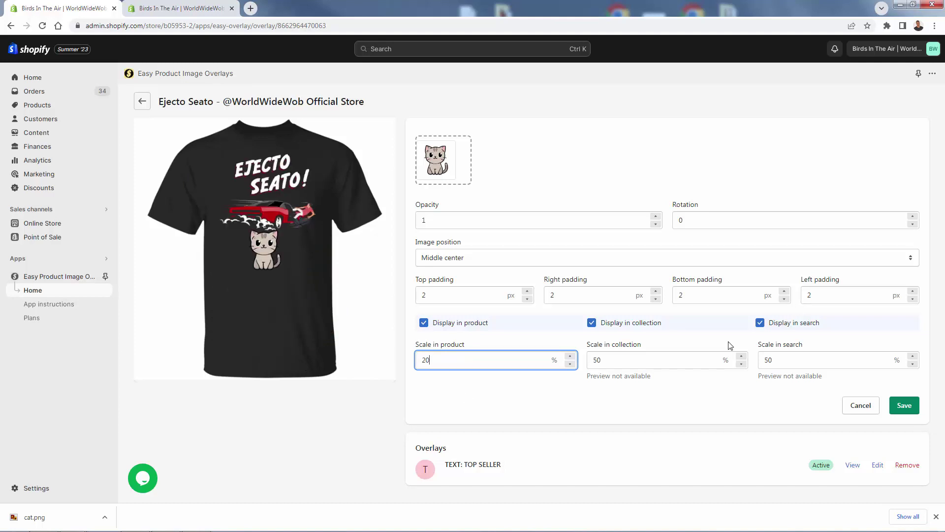
{"action": "left_click", "coordinate": [491, 257]}
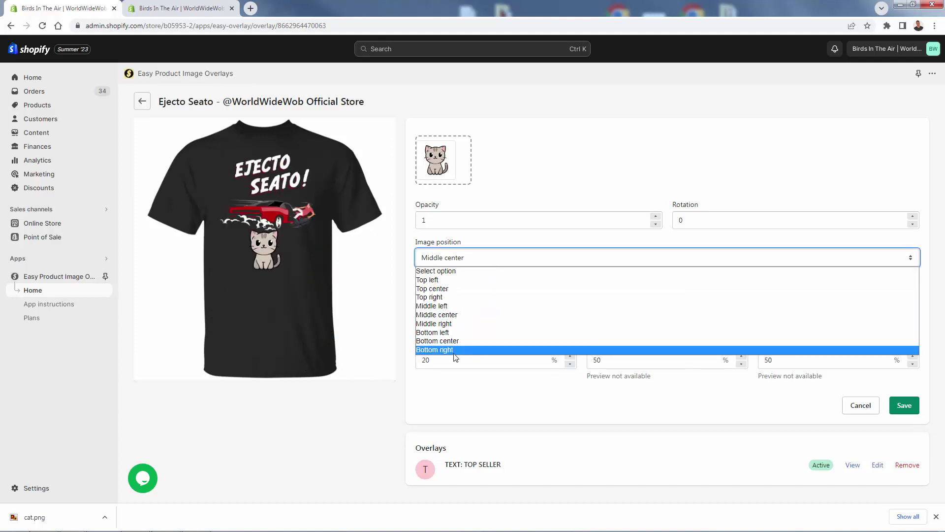
{"action": "left_click", "coordinate": [456, 349]}
{"action": "left_click", "coordinate": [466, 260]}
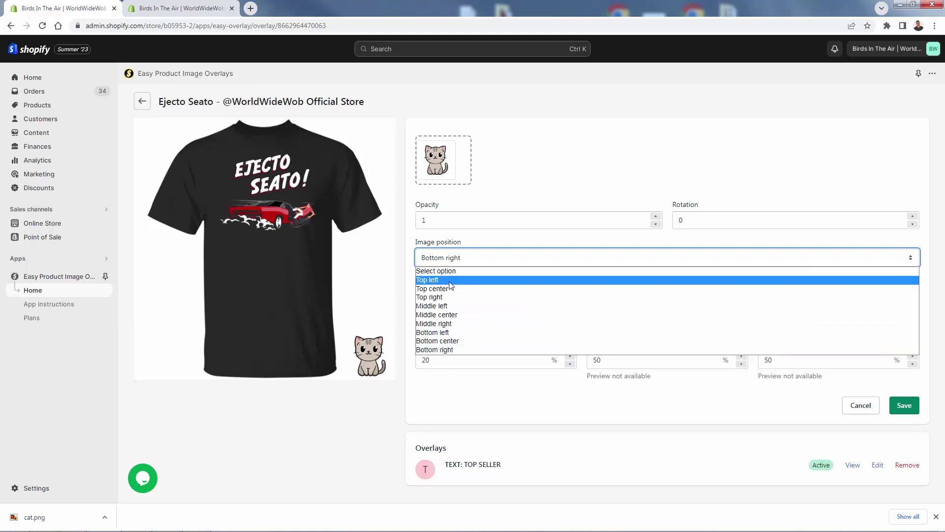
{"action": "left_click", "coordinate": [452, 280]}
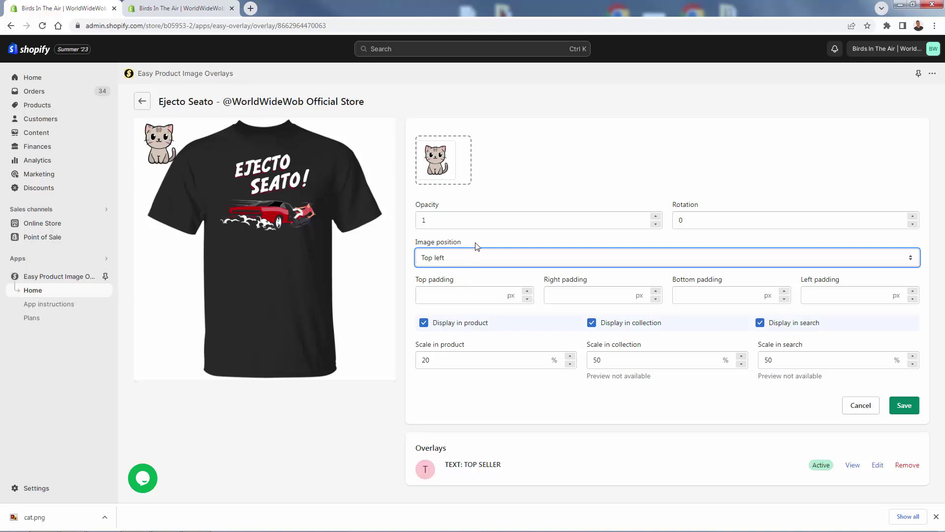
- Reduce the cat overlay's product scale to 15%
{"action": "left_click_drag", "start_coordinate": [451, 359], "coordinate": [363, 363]}
{"action": "type", "text": "15"}
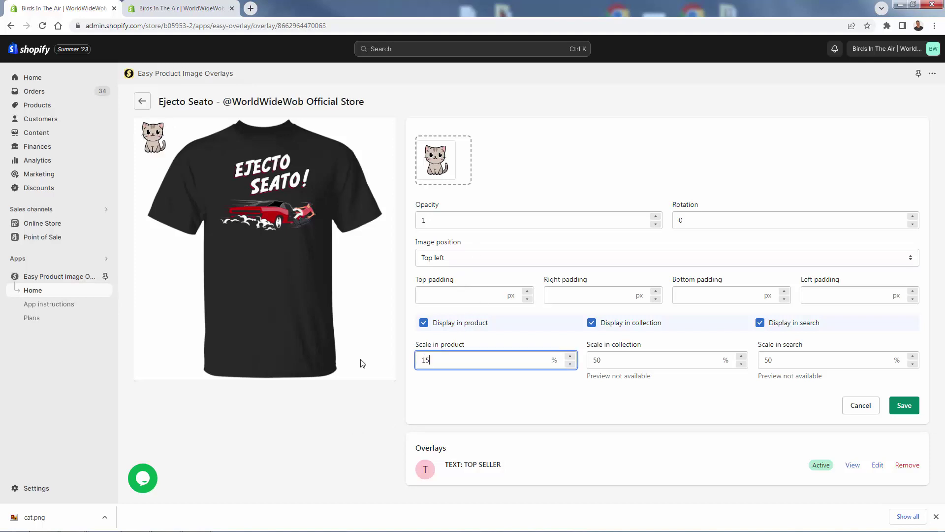
{"action": "left_click", "coordinate": [497, 419]}
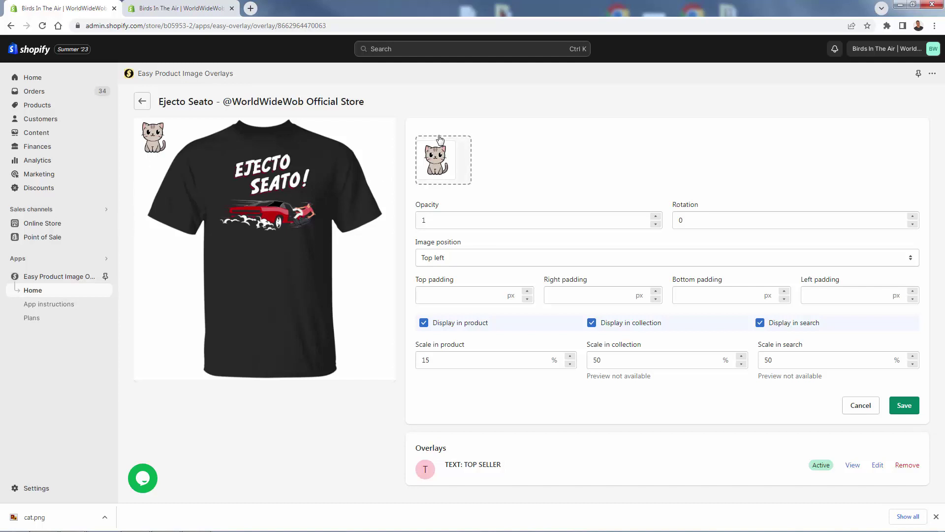
- Keep the opacity unchanged and show the cat overlay in collections only
{"action": "left_click", "coordinate": [427, 222]}
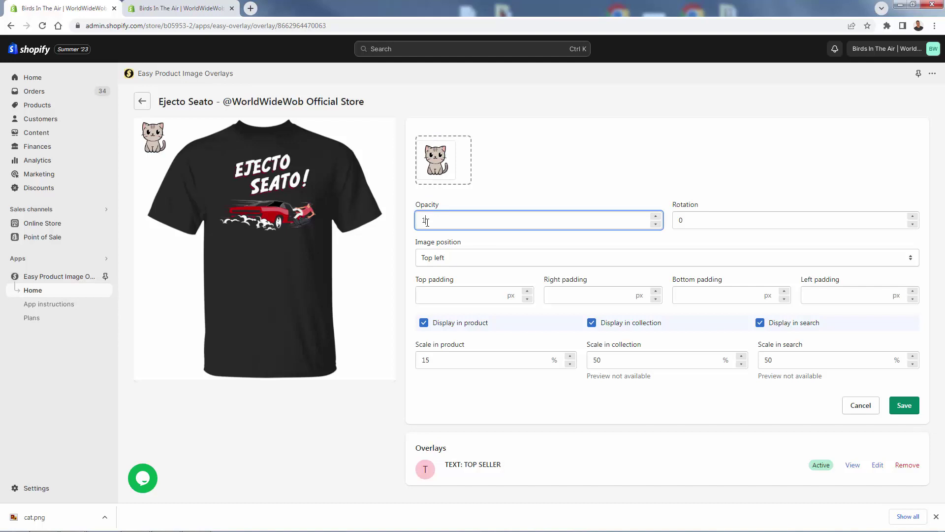
{"action": "left_click", "coordinate": [404, 267]}
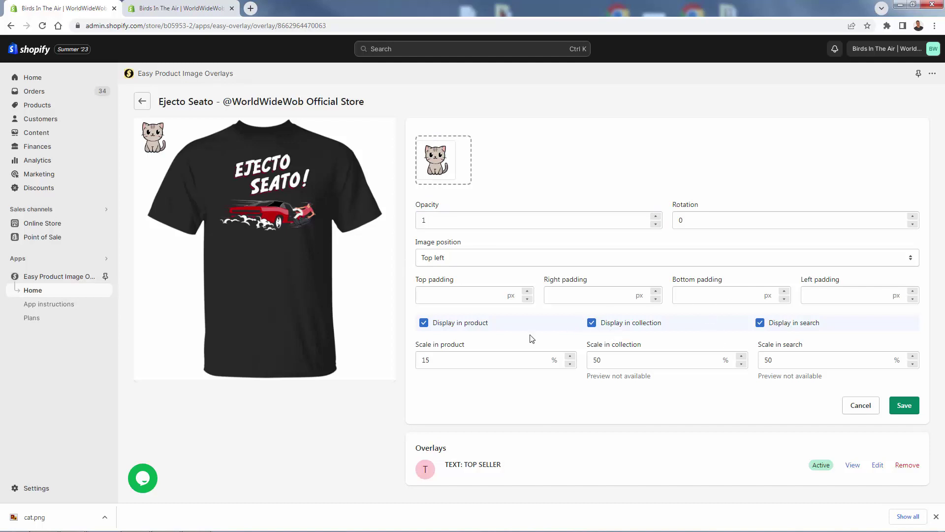
{"action": "left_click", "coordinate": [591, 323]}
{"action": "left_click", "coordinate": [760, 323]}
{"action": "left_click", "coordinate": [450, 328]}
{"action": "left_click", "coordinate": [592, 323]}
- Set the collection and search scales of the cat overlay to 15%
{"action": "double_click", "coordinate": [621, 360]}
{"action": "type", "text": "15"}
{"action": "left_click", "coordinate": [763, 372]}
{"action": "double_click", "coordinate": [771, 360]}
{"action": "type", "text": "15"}
{"action": "left_click", "coordinate": [661, 403]}
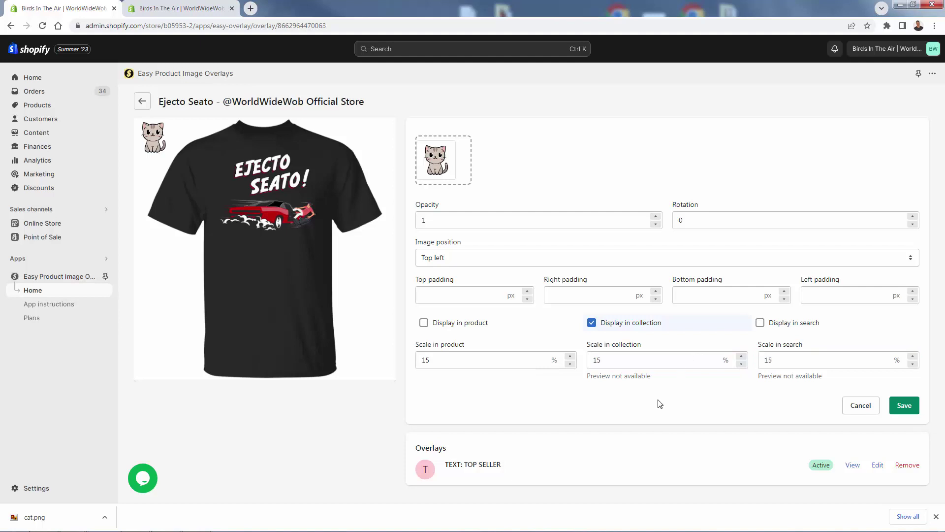
- Raise the top padding, and set the right padding to 9 px and the bottom padding to 12 px
{"action": "left_click", "coordinate": [528, 291]}
{"action": "left_click", "coordinate": [527, 291]}
{"action": "left_click", "coordinate": [529, 292]}
{"action": "left_click", "coordinate": [528, 292]}
{"action": "left_click", "coordinate": [528, 292]}
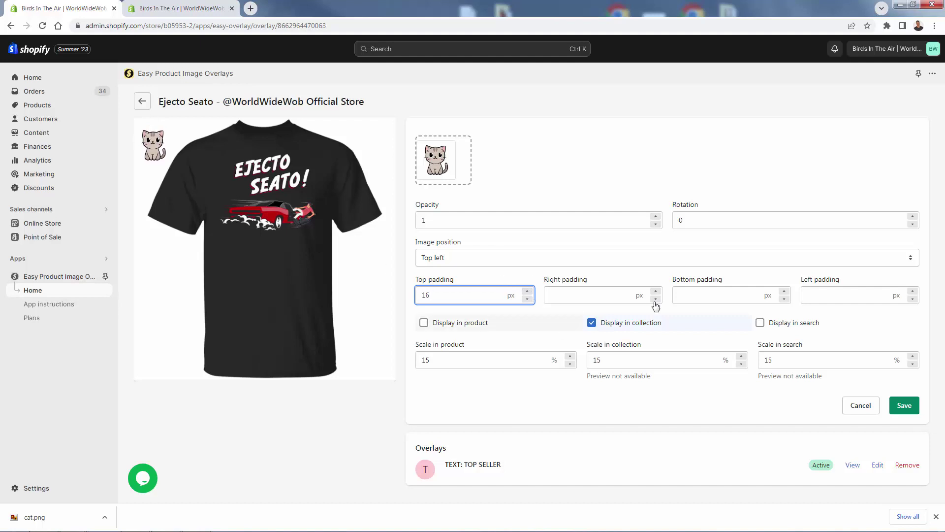
{"action": "left_click", "coordinate": [656, 292]}
{"action": "left_click", "coordinate": [656, 292]}
{"action": "left_click", "coordinate": [656, 292]}
{"action": "left_click", "coordinate": [656, 299]}
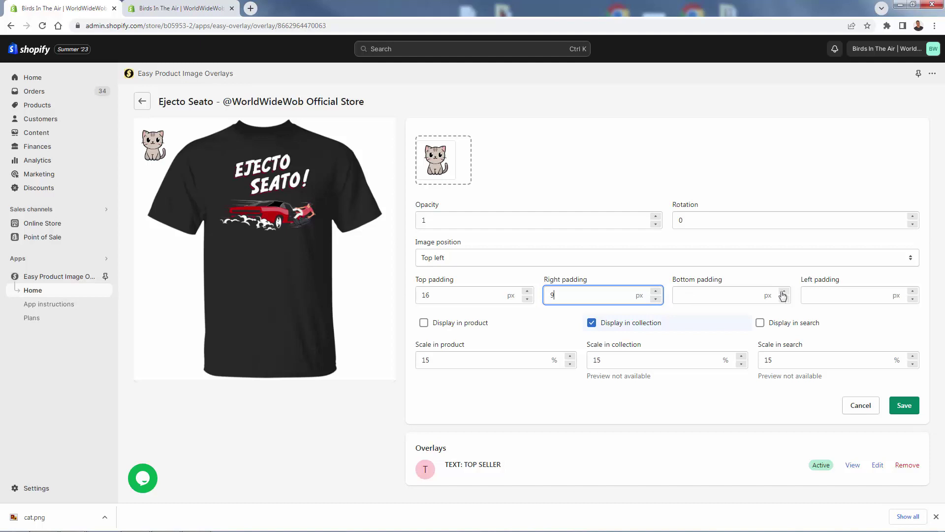
{"action": "left_click", "coordinate": [784, 292]}
{"action": "left_click_drag", "start_coordinate": [785, 292], "coordinate": [784, 292]}
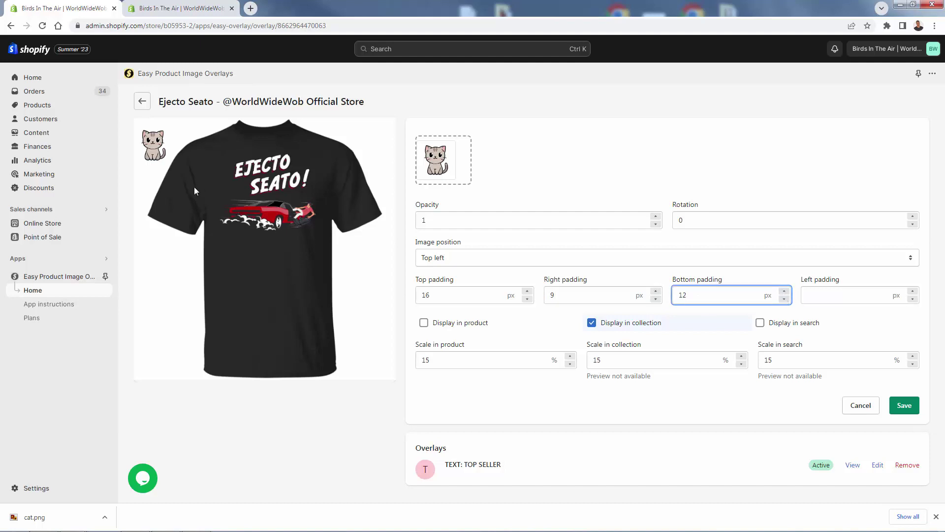
- Lower the top padding to 5 px, dismiss the download notice and save the cat overlay
{"action": "left_click_drag", "start_coordinate": [528, 298], "coordinate": [528, 301]}
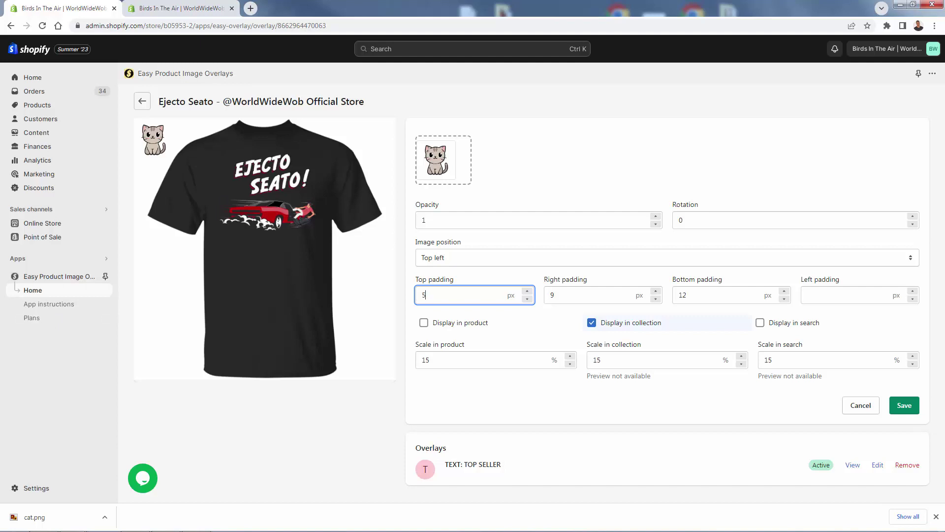
{"action": "left_click", "coordinate": [936, 516]}
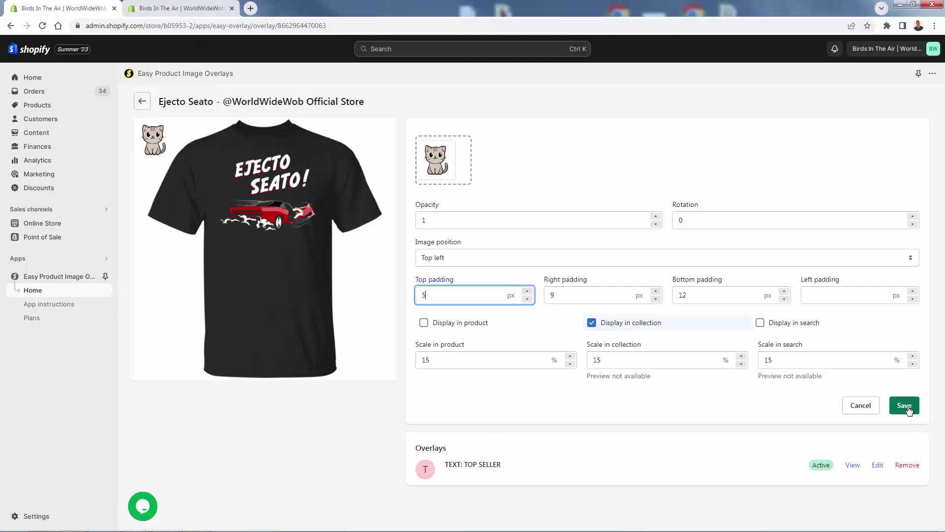
{"action": "left_click", "coordinate": [904, 405]}
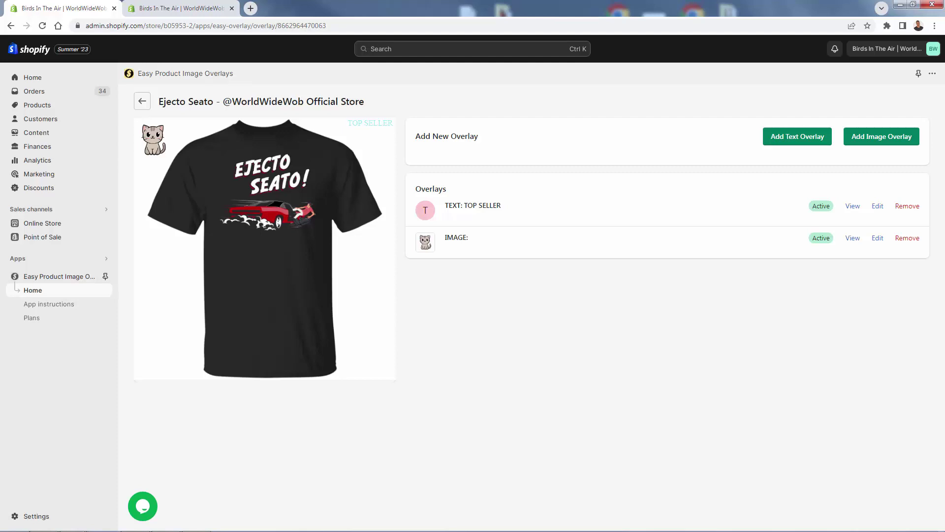
- Go back to the Easy Product Image Overlays product list
{"action": "left_click", "coordinate": [32, 290]}
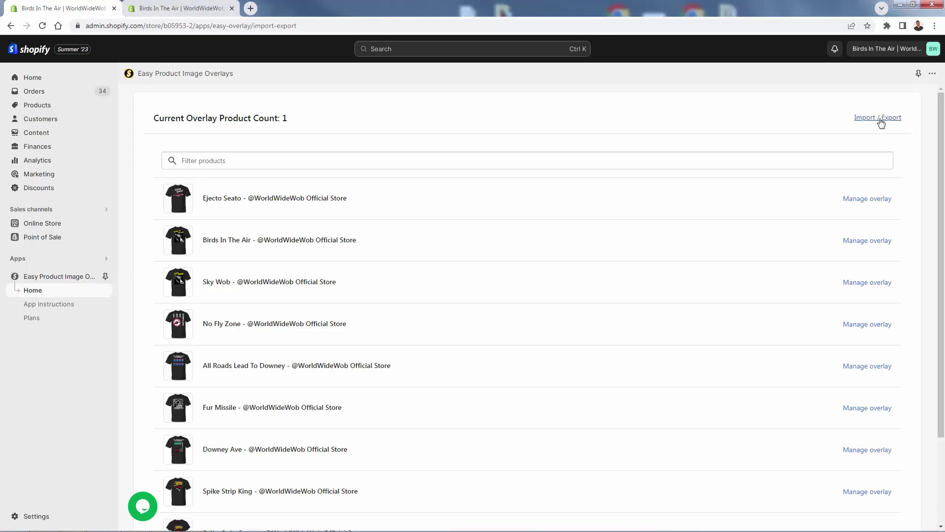
- Export a CSV of only the products with overlays from the Import / Export page
{"action": "left_click", "coordinate": [881, 120]}
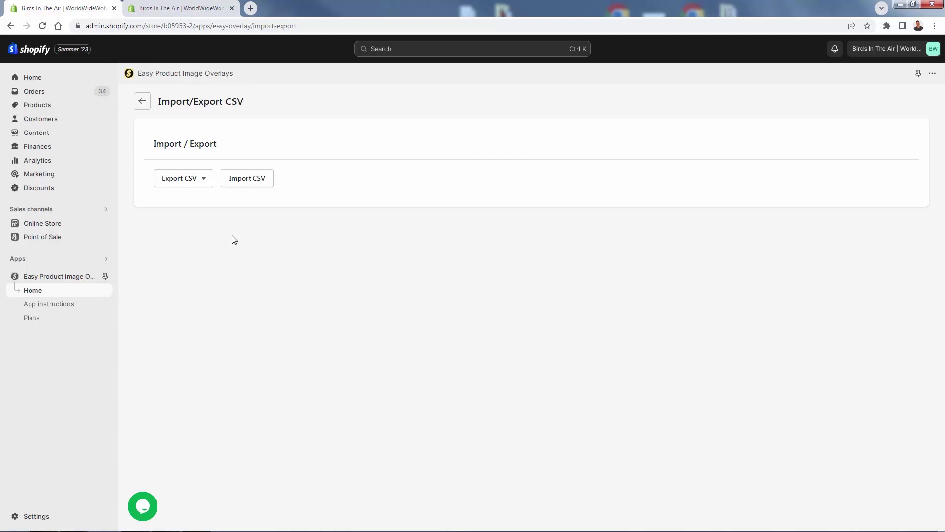
{"action": "left_click", "coordinate": [195, 185]}
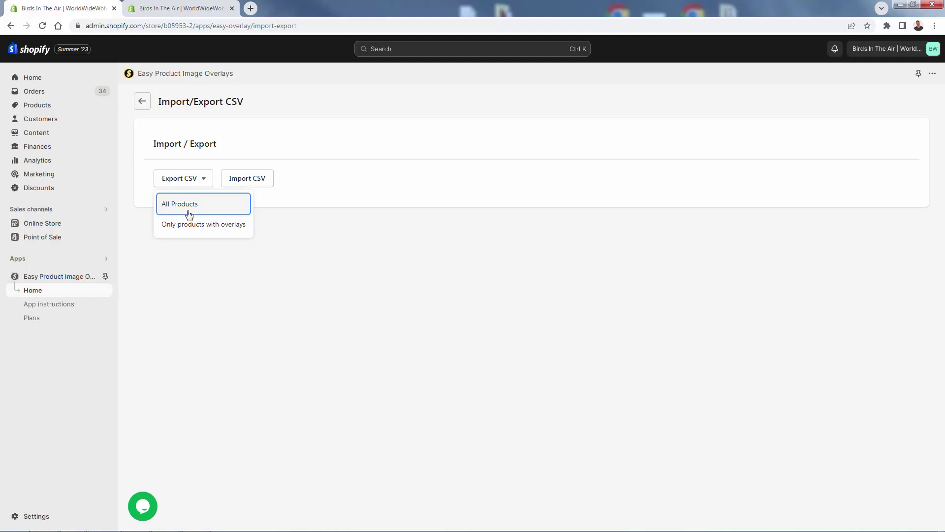
{"action": "left_click", "coordinate": [183, 230]}
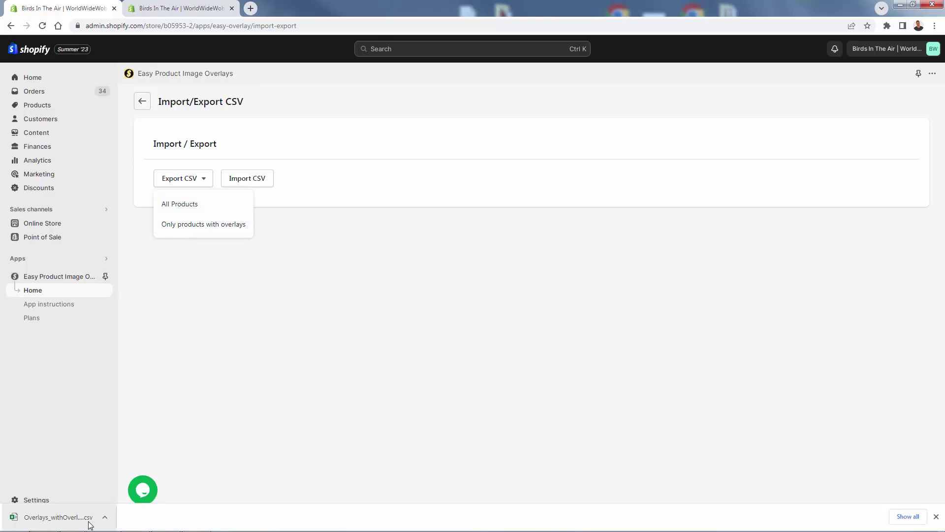
{"action": "left_click", "coordinate": [227, 347]}
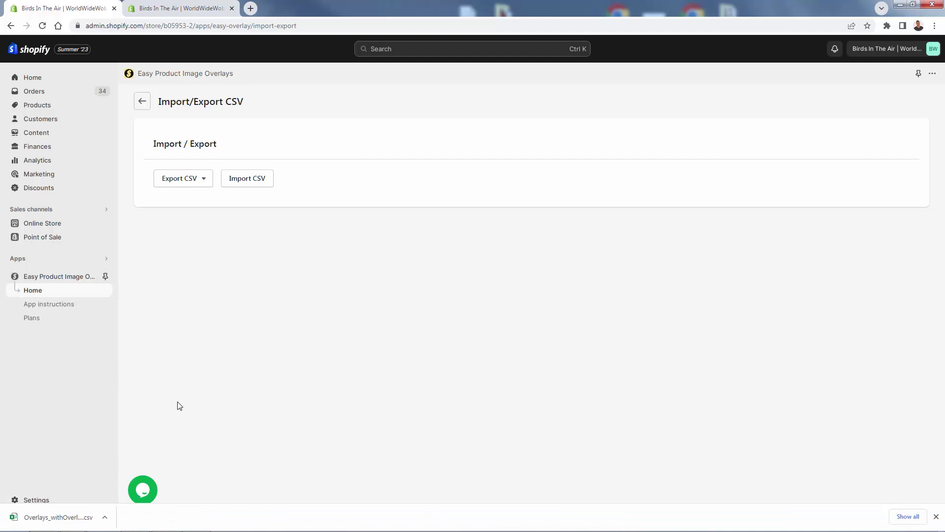
{"action": "left_click", "coordinate": [145, 105]}
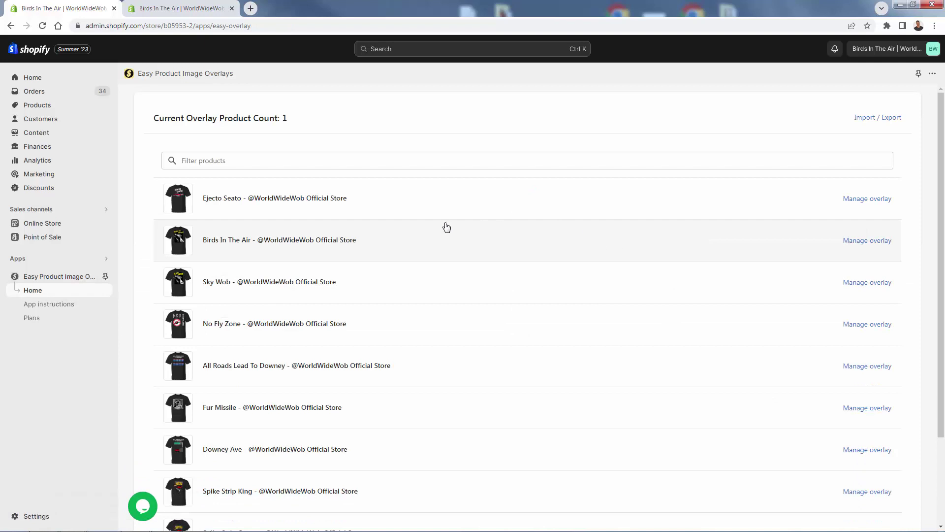
- Delete the TOP SELLER text overlay from Ejecto Seato, then return to the product list
{"action": "left_click", "coordinate": [848, 201]}
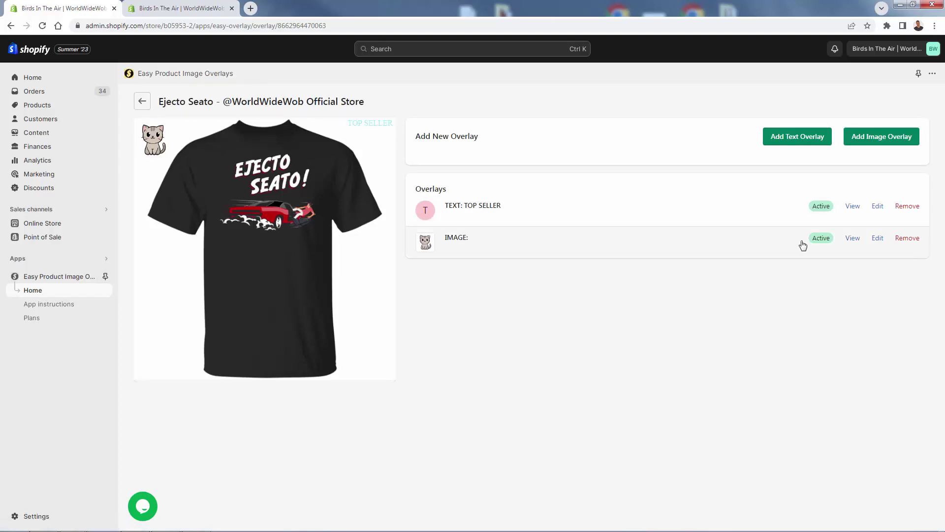
{"action": "left_click", "coordinate": [907, 207]}
{"action": "left_click", "coordinate": [663, 343]}
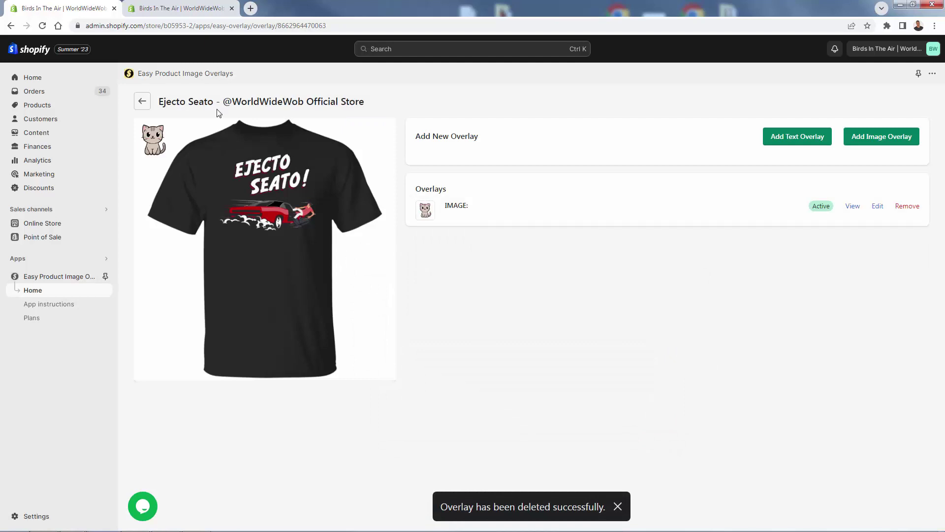
{"action": "left_click", "coordinate": [786, 141]}
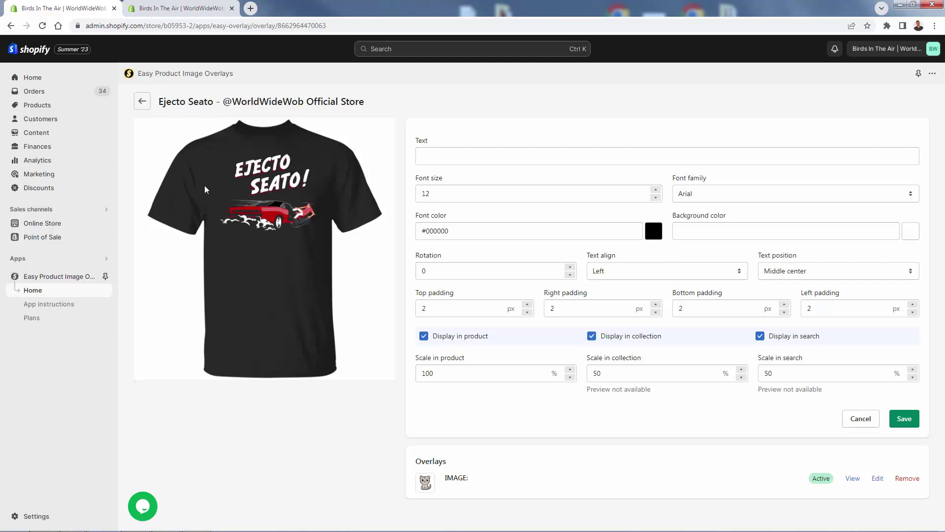
{"action": "left_click", "coordinate": [142, 105]}
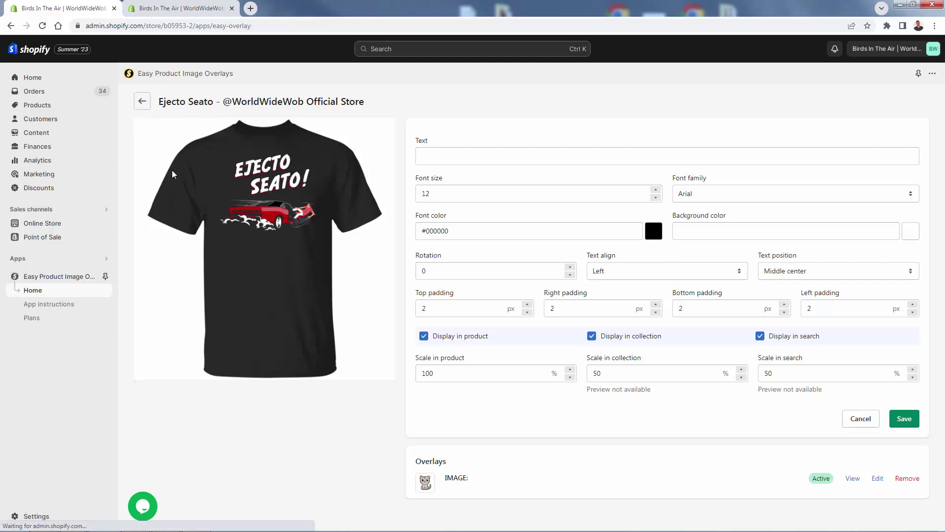